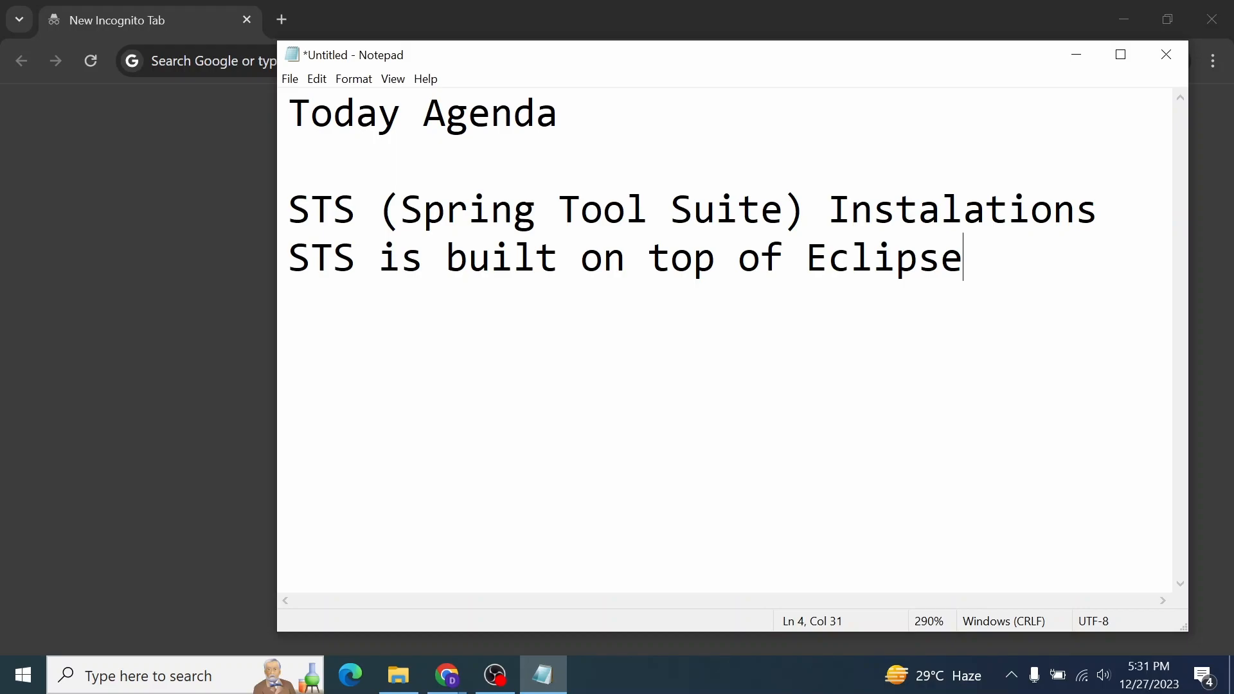
- Switch to the Chrome incognito window and search Google for "spring tool suite"
left_click(248, 331)
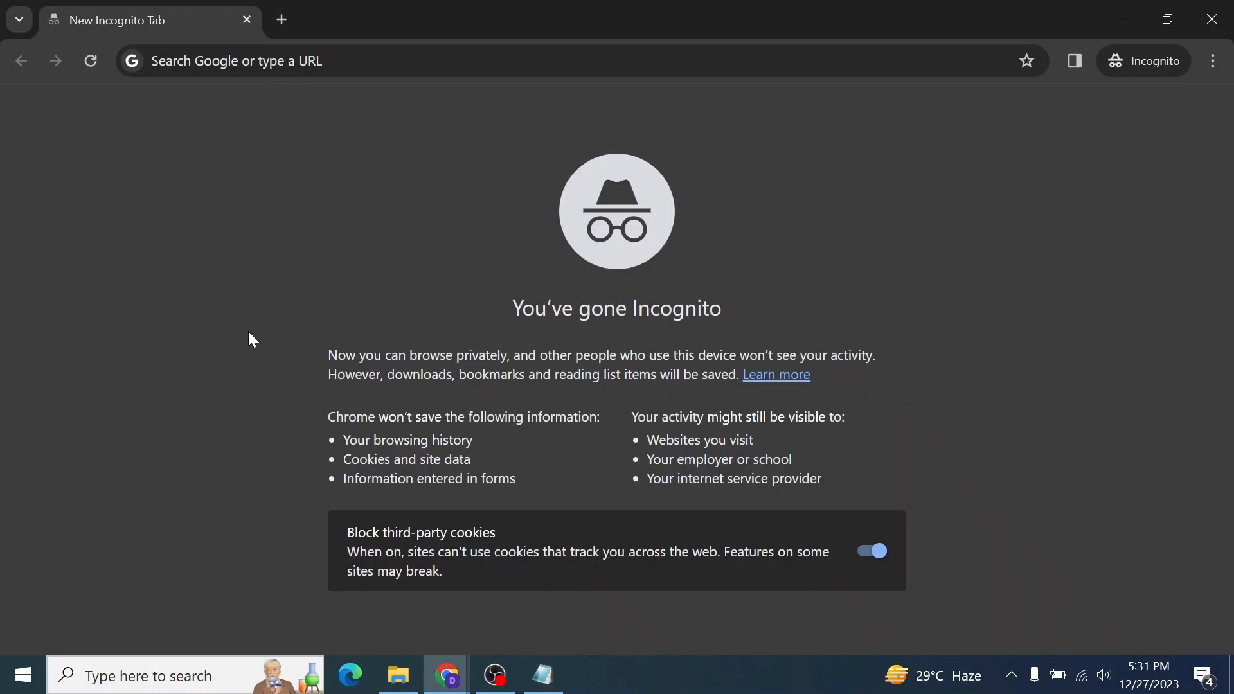
left_click(341, 61)
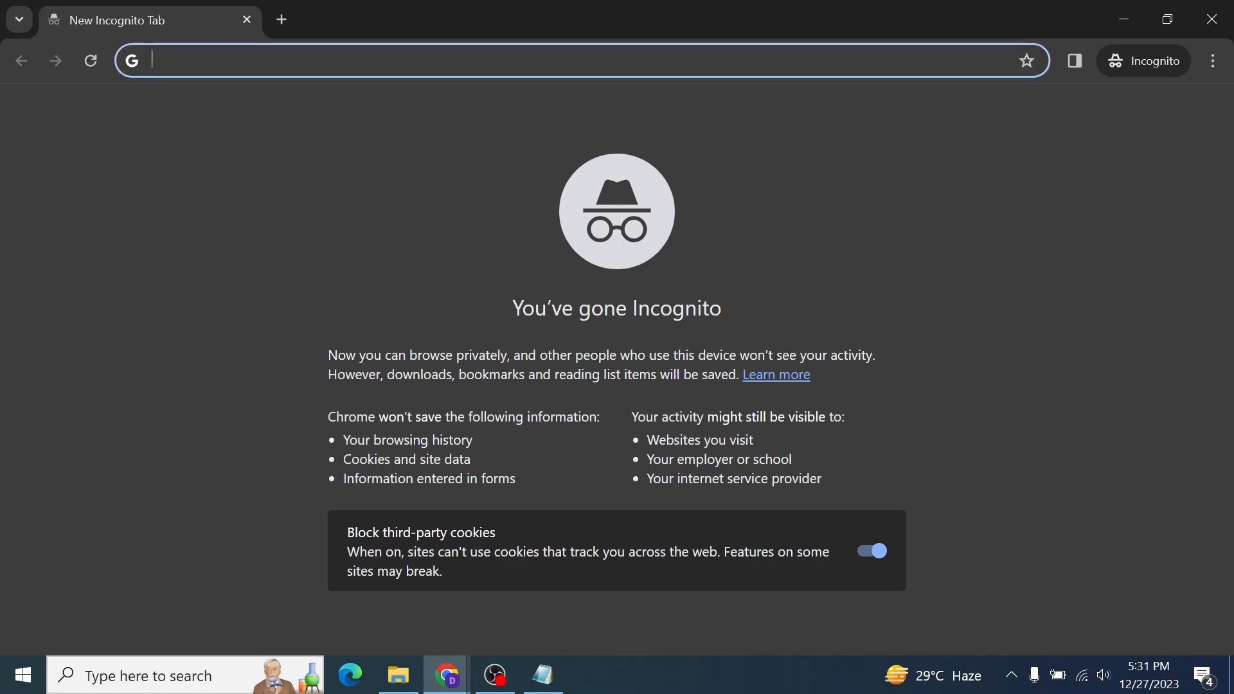
type("spring ")
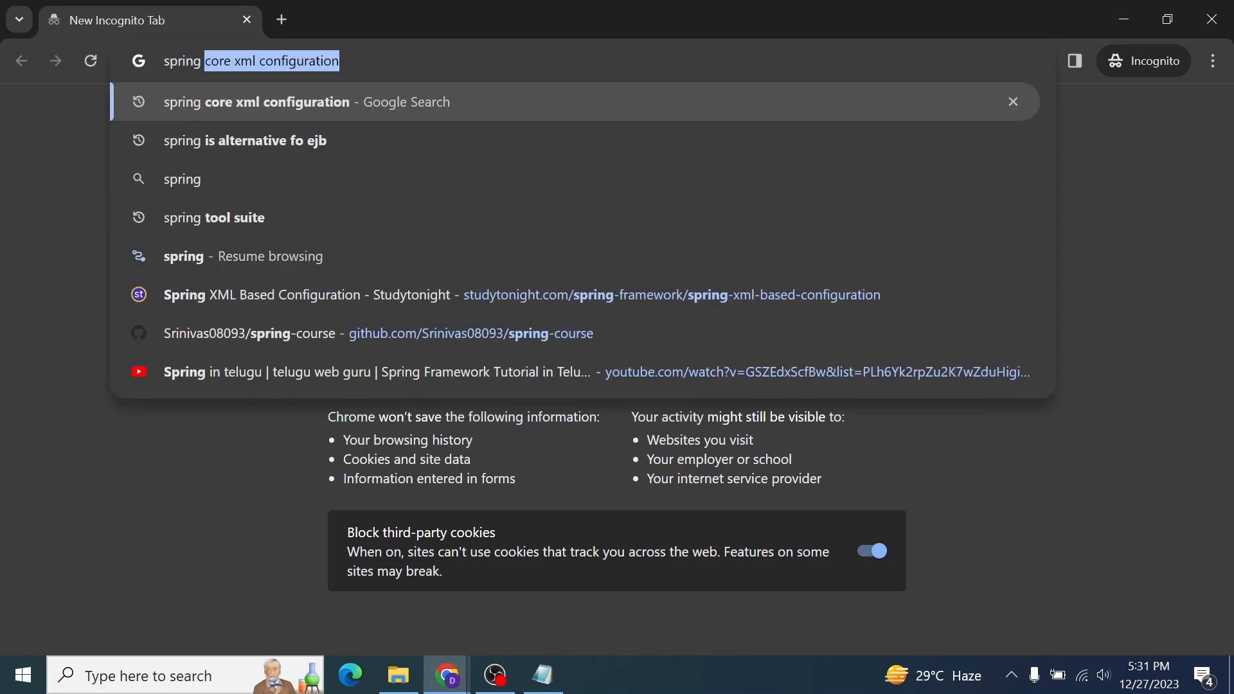
type("tool suite")
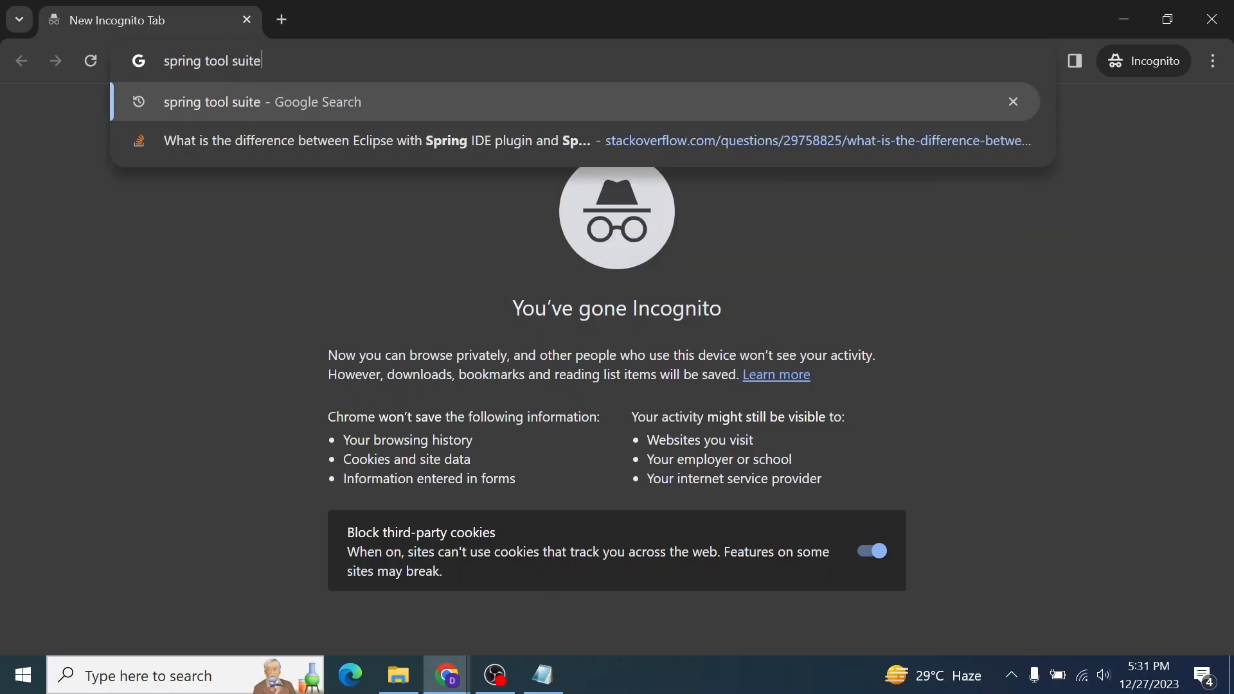
key("Return")
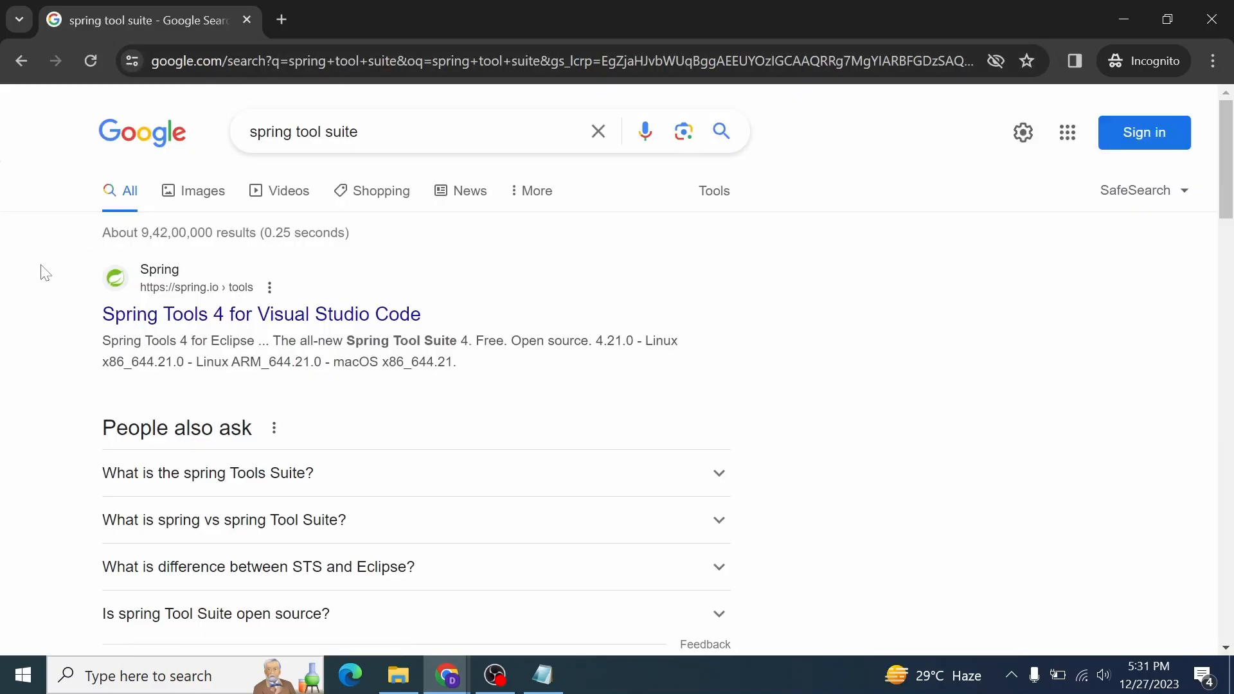
- Open the spring.io Spring Tools search result in a new tab and bring that tab to the front
right_click(145, 308)
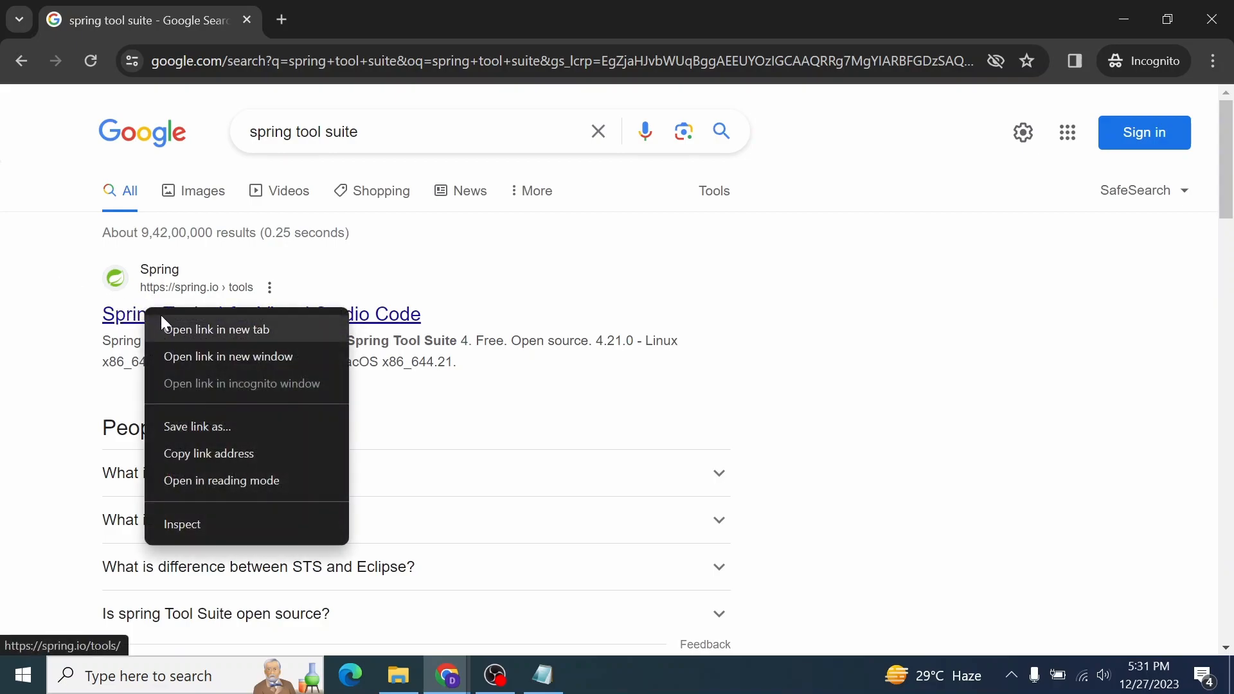
left_click(178, 328)
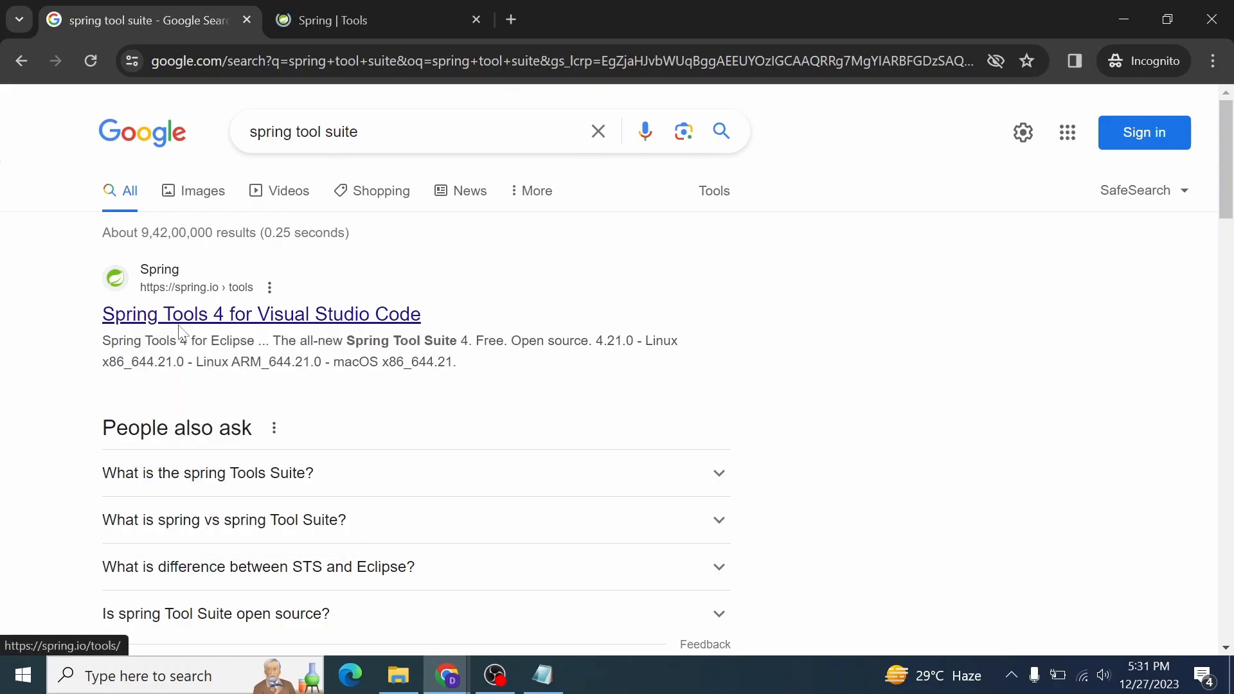
left_click(321, 30)
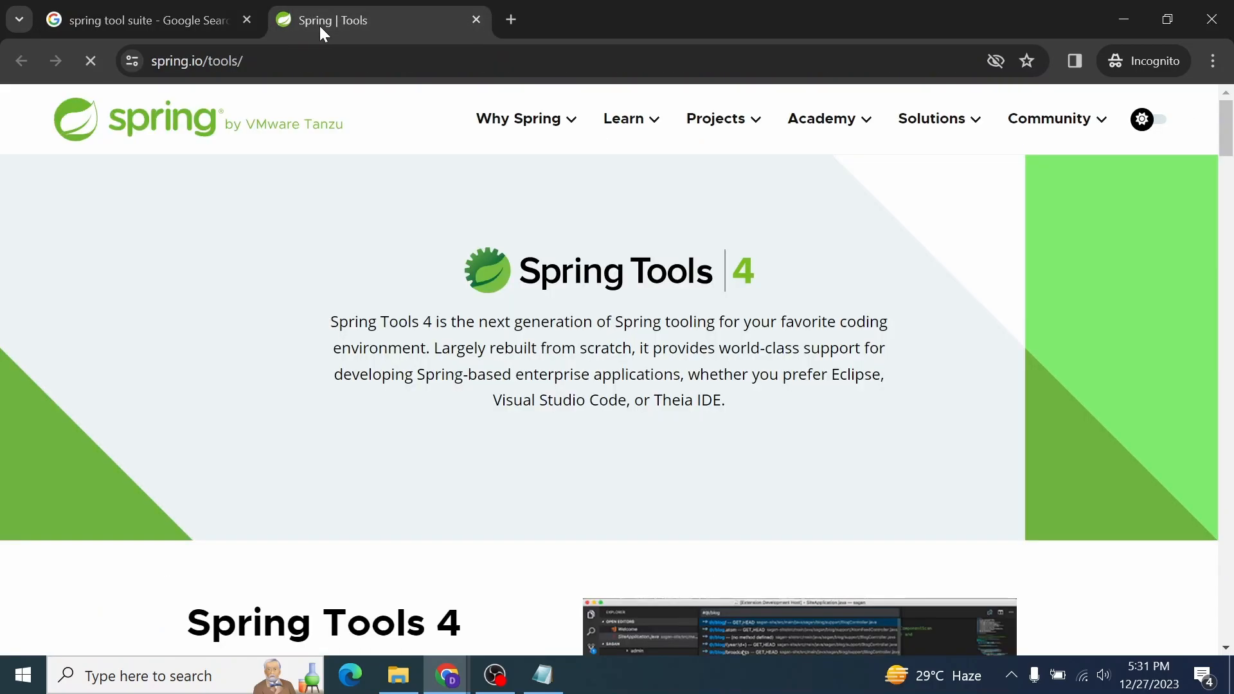
- Try to download the 4.21.0 Windows x86_64 build of Spring Tools 4 for Eclipse
scroll(310, 261, "down", 6)
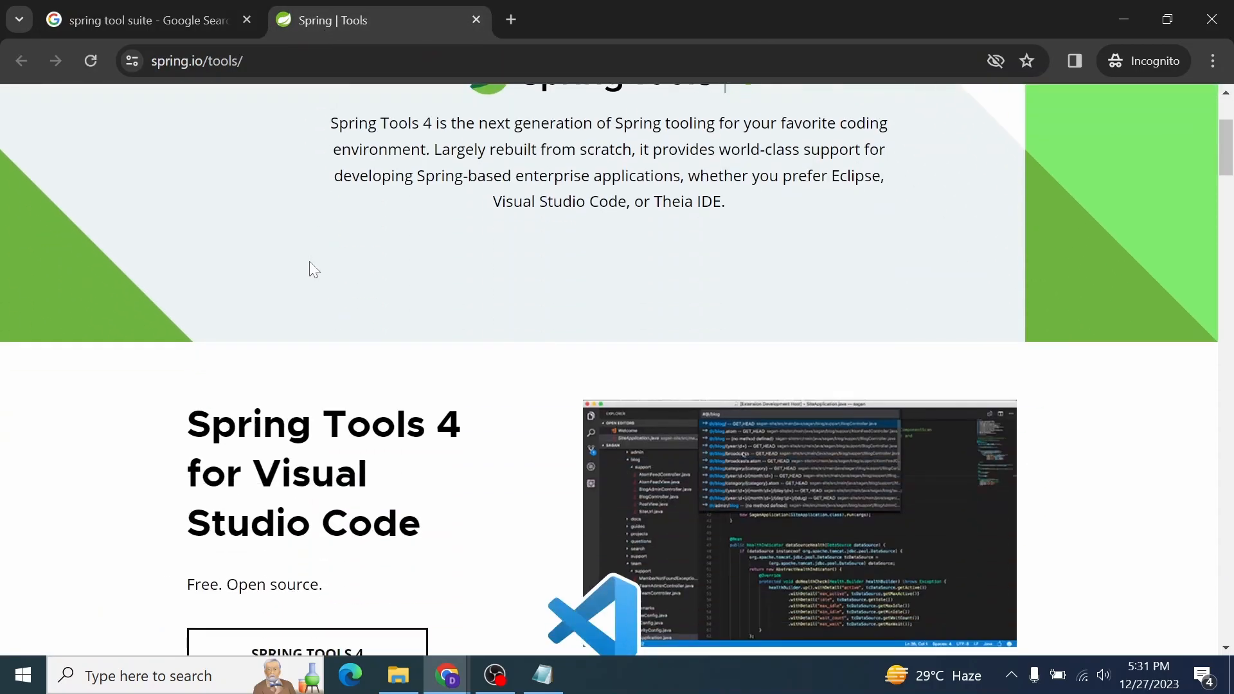
scroll(311, 270, "down", 6)
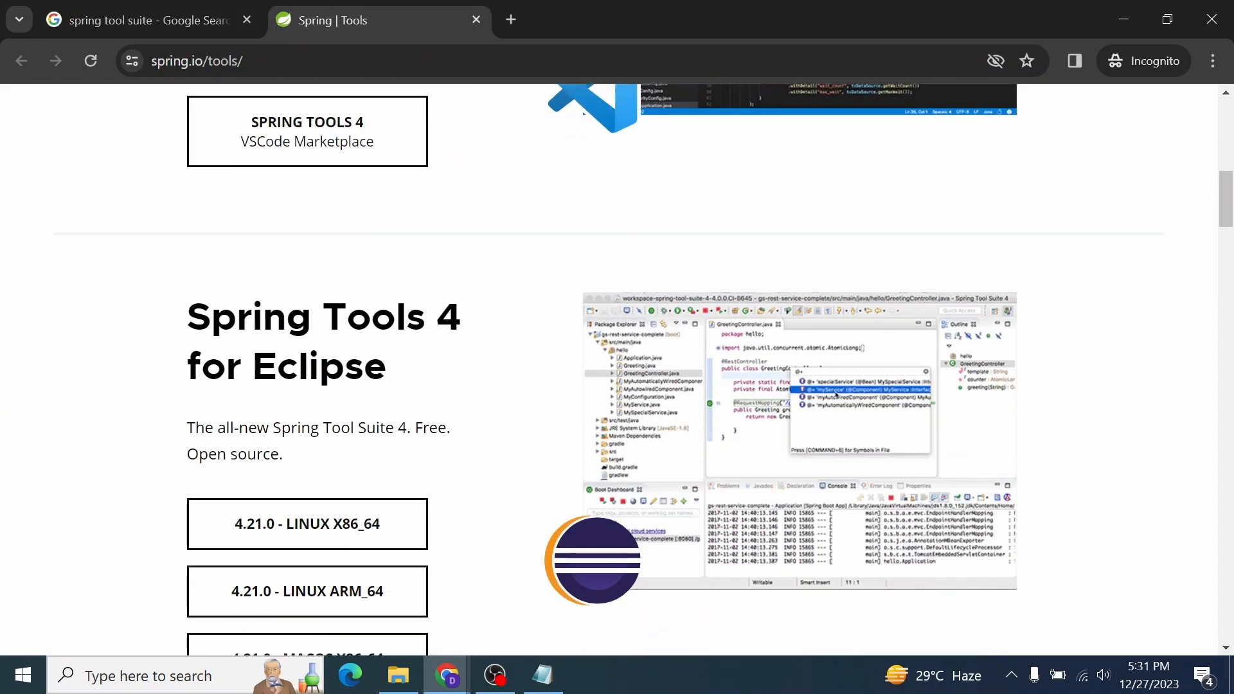
scroll(310, 263, "down", 1)
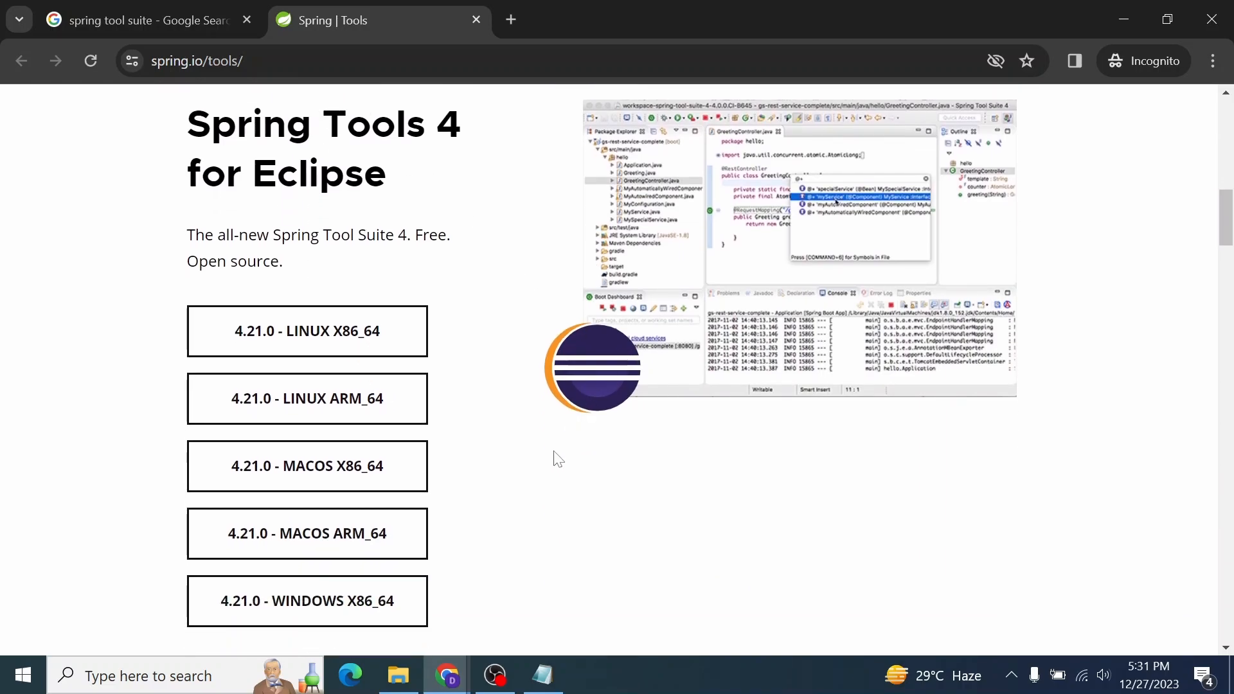
scroll(558, 459, "down", 1)
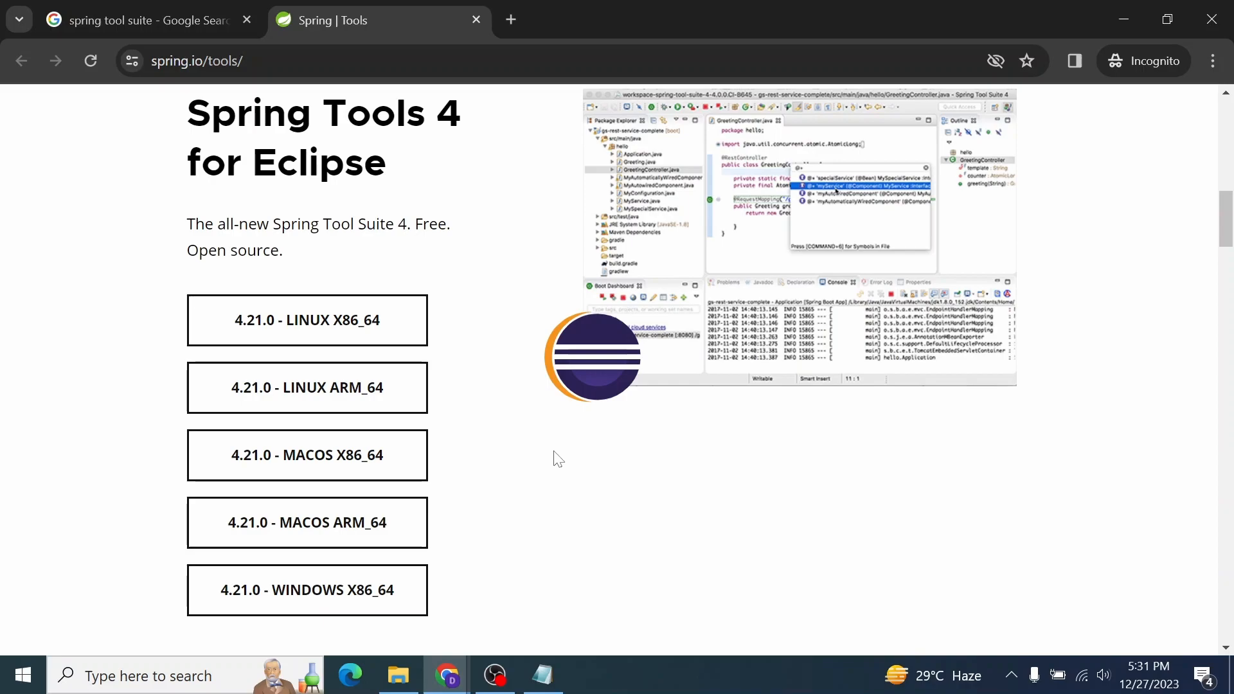
scroll(558, 459, "down", 1)
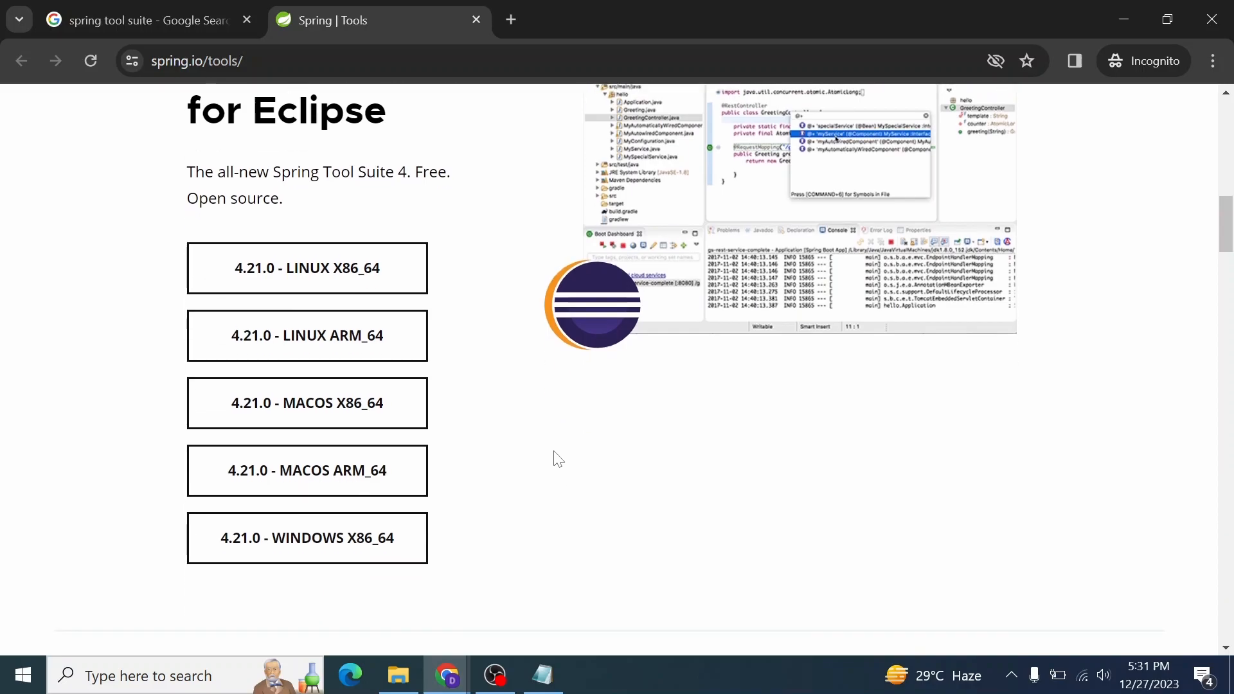
scroll(558, 459, "down", 1)
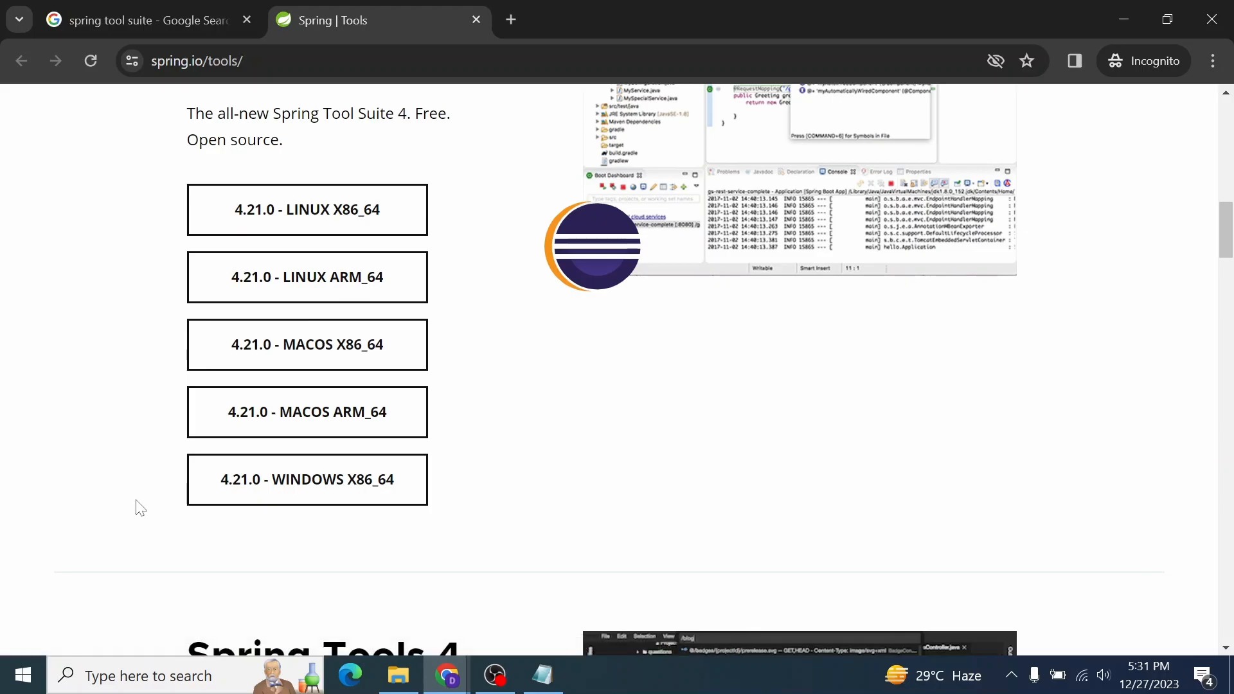
left_click(308, 484)
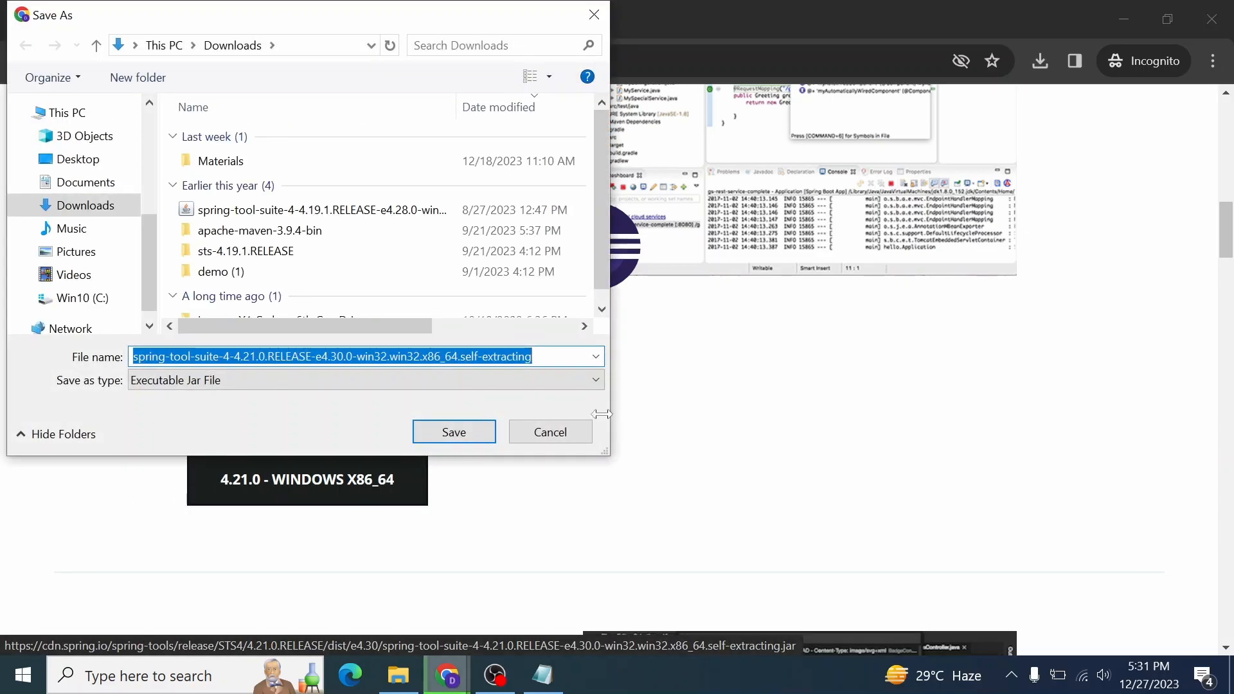
left_click(545, 432)
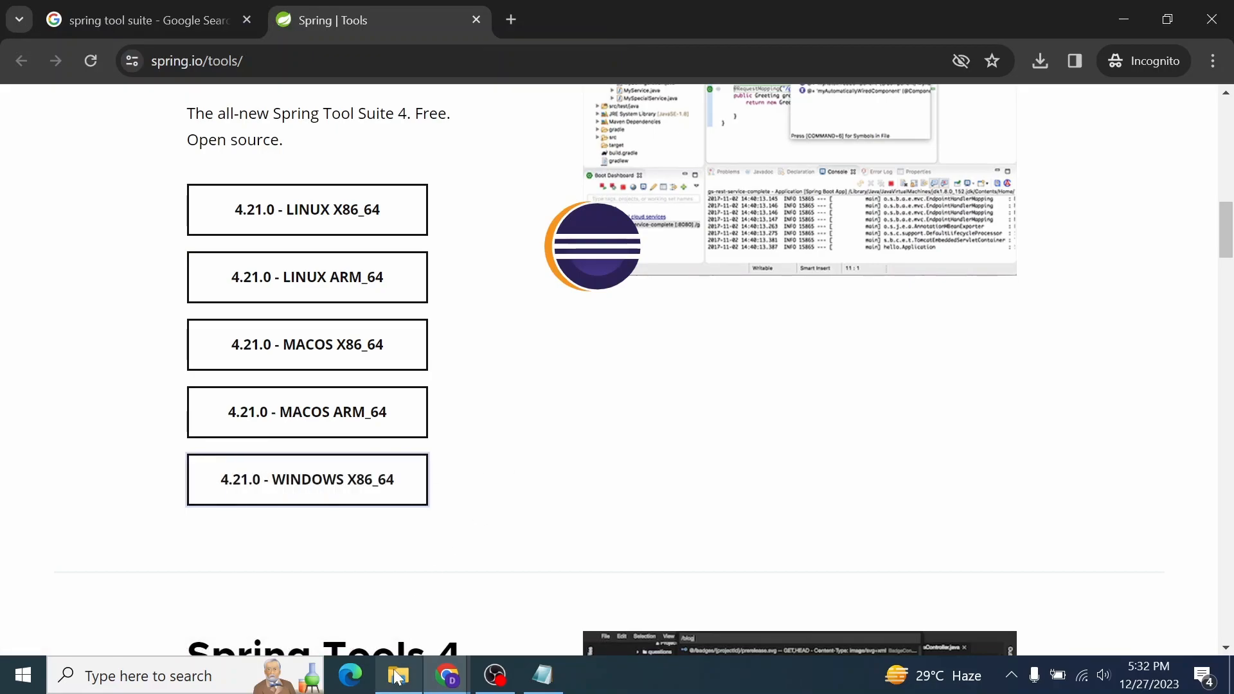
- Switch to the STS folder in File Explorer and open a command prompt at that location
mouse_move(398, 676)
left_click(404, 565)
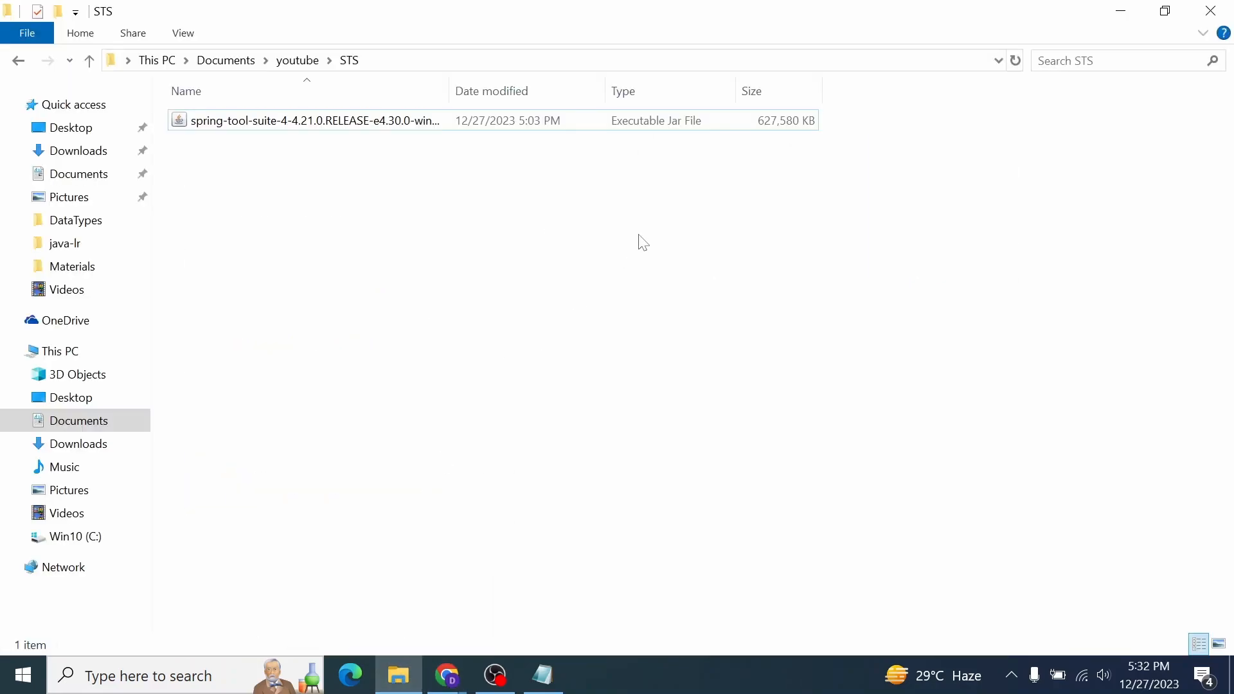
left_click(399, 124)
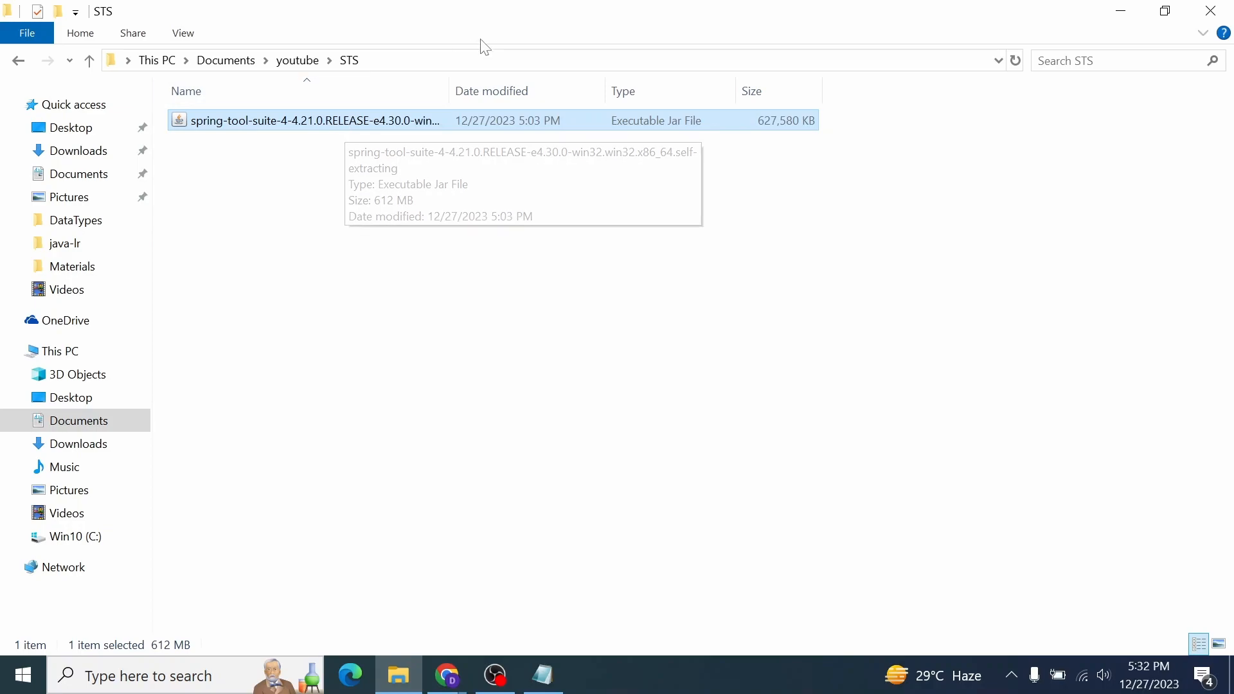
left_click(511, 60)
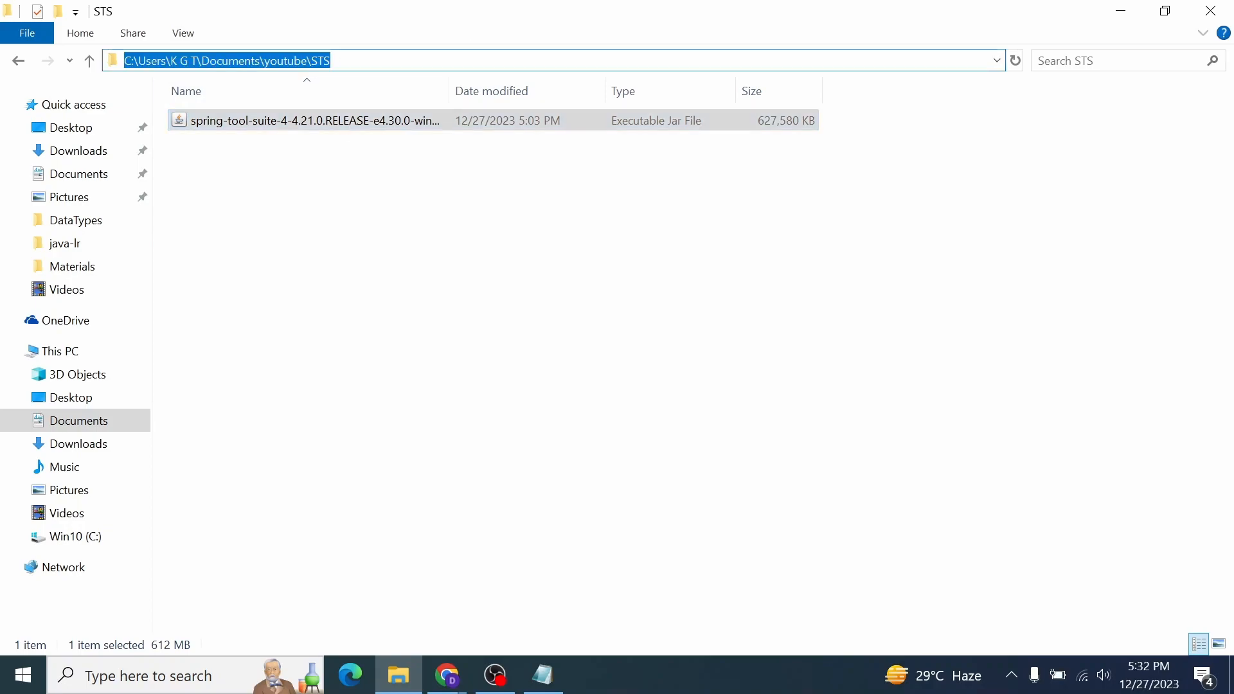
type("cmd")
key("Return")
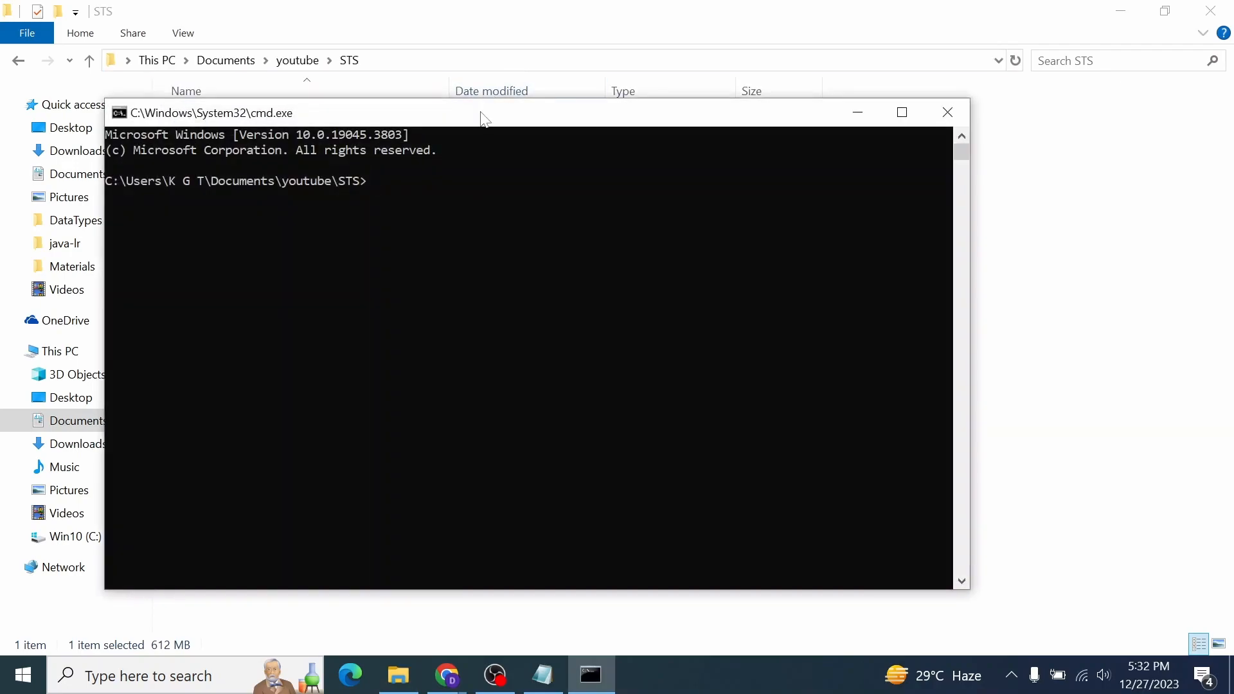
- Extract the package with java -jar spring-tool-suite-4-4.21.0.RELEASE-e4.30.0-win32.win32.x86_64.self-extracting.jar
left_click_drag(485, 119, 621, 186)
type("ja")
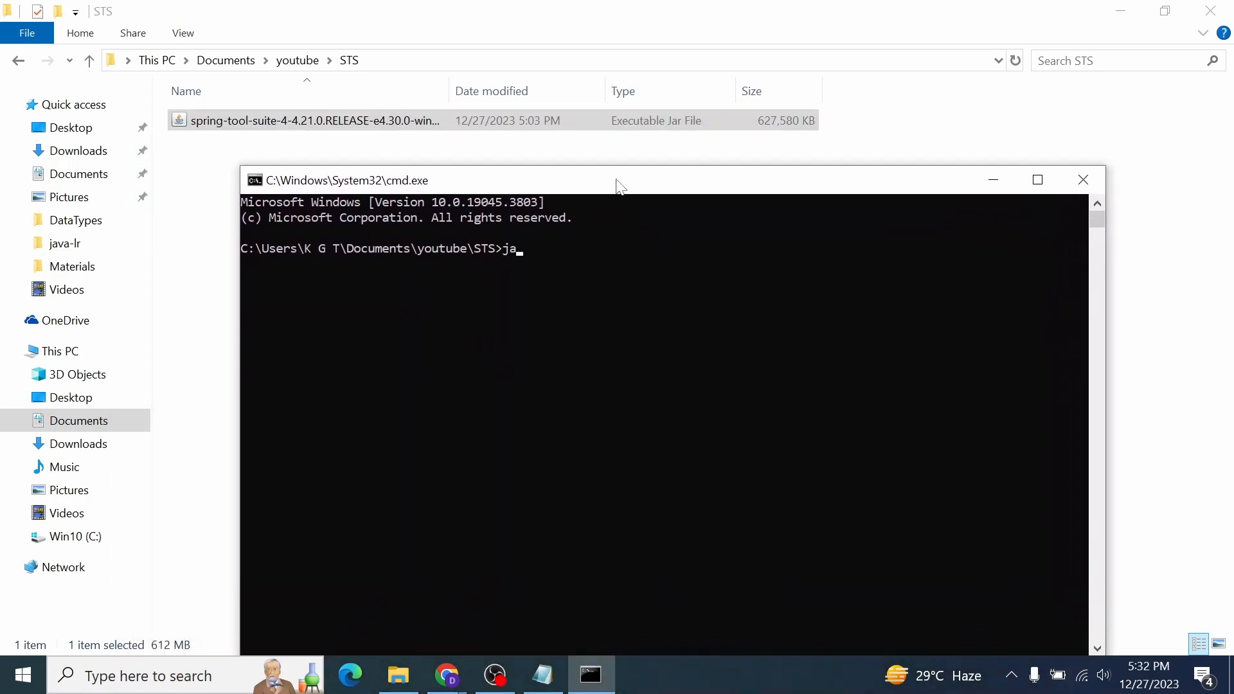
type("va -jar")
key("Tab")
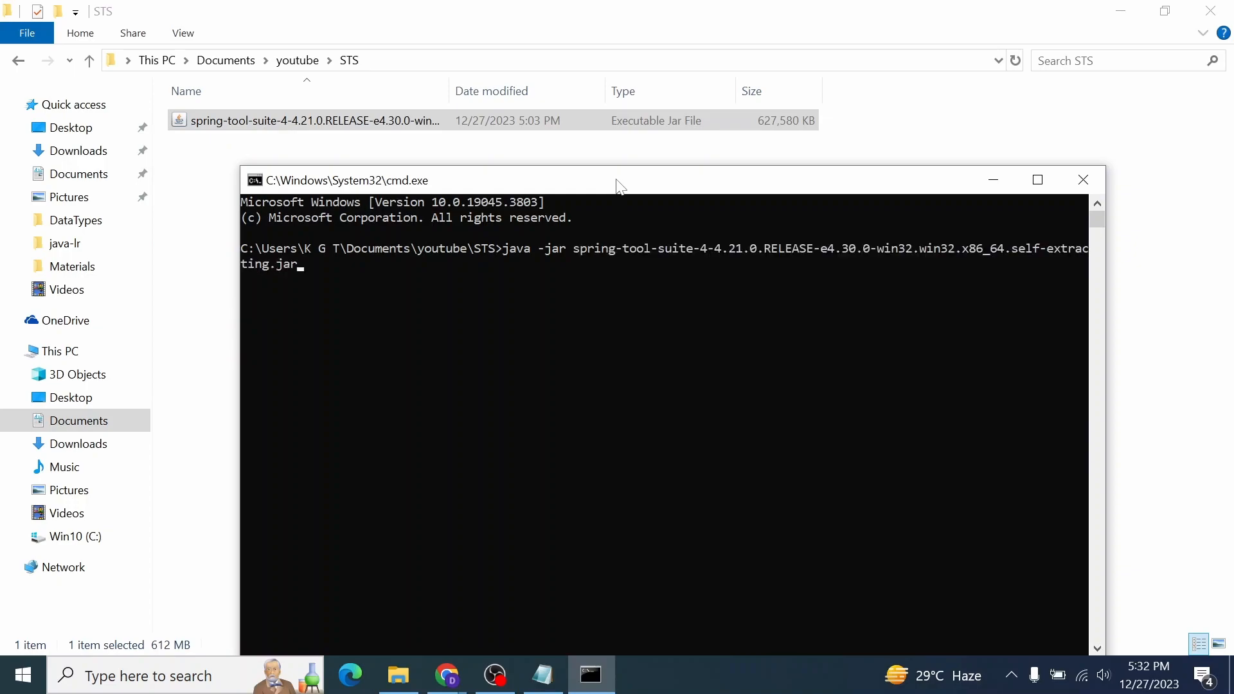
key("Return")
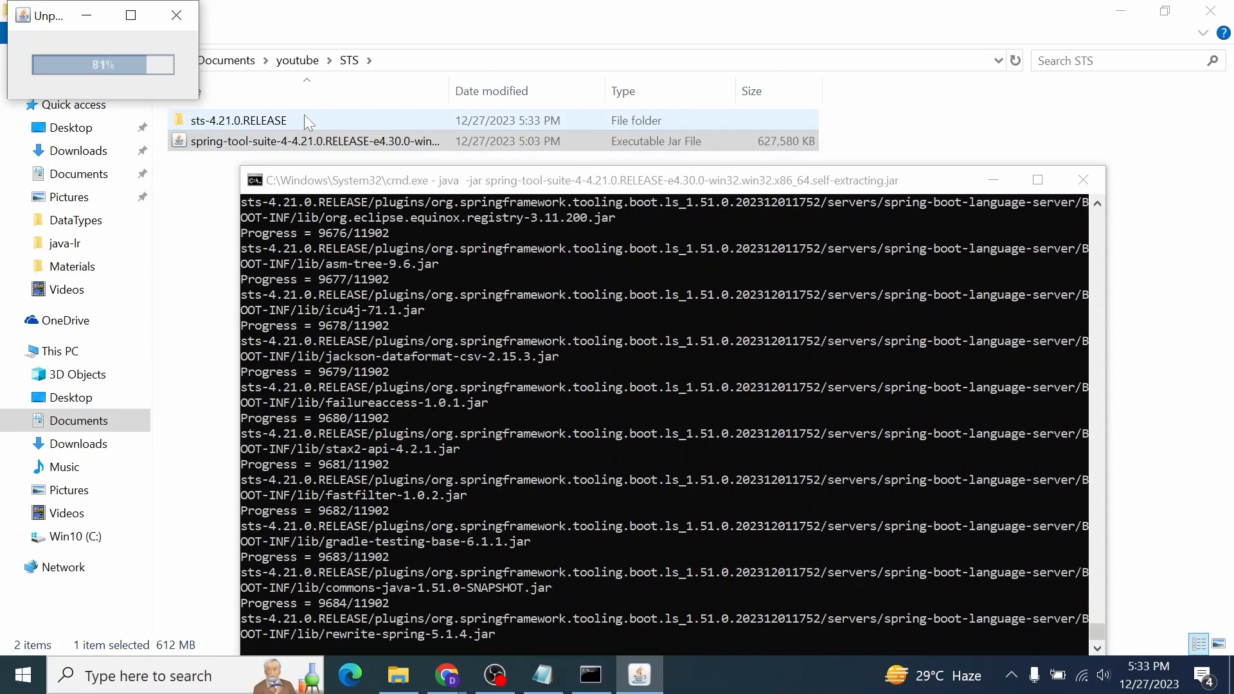
- Open the extracted sts-4.21.0.RELEASE folder and check the unpacking progress
double_click(305, 117)
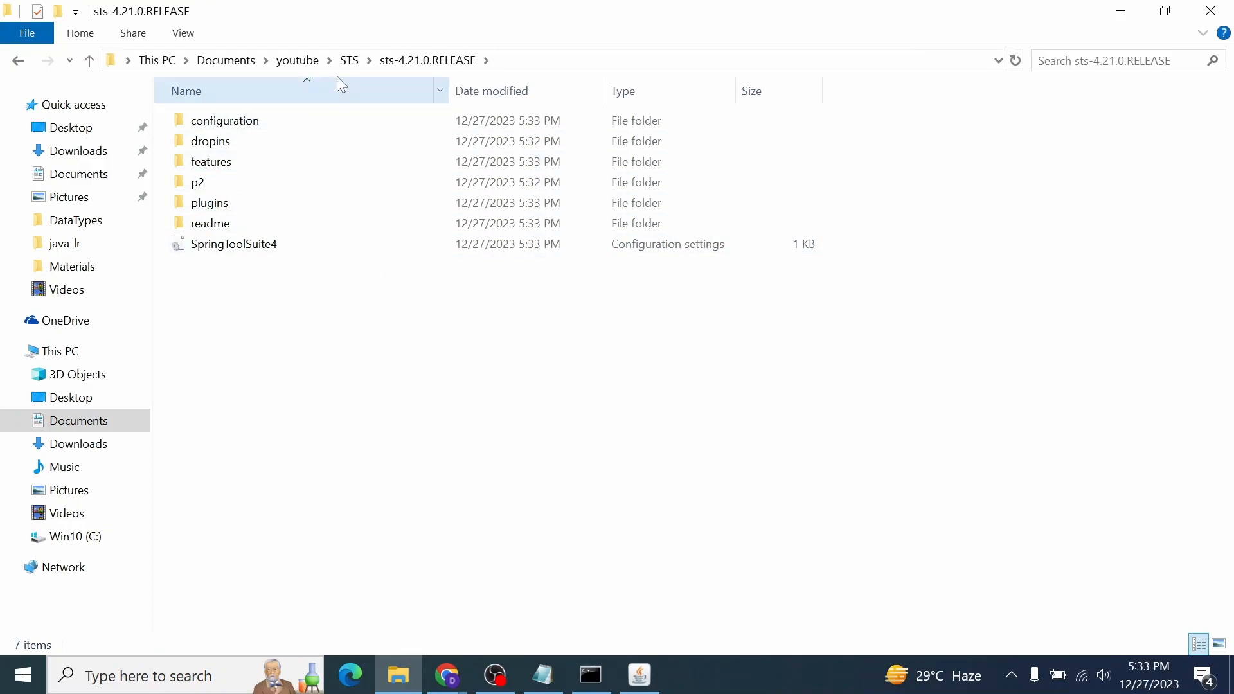
left_click(641, 678)
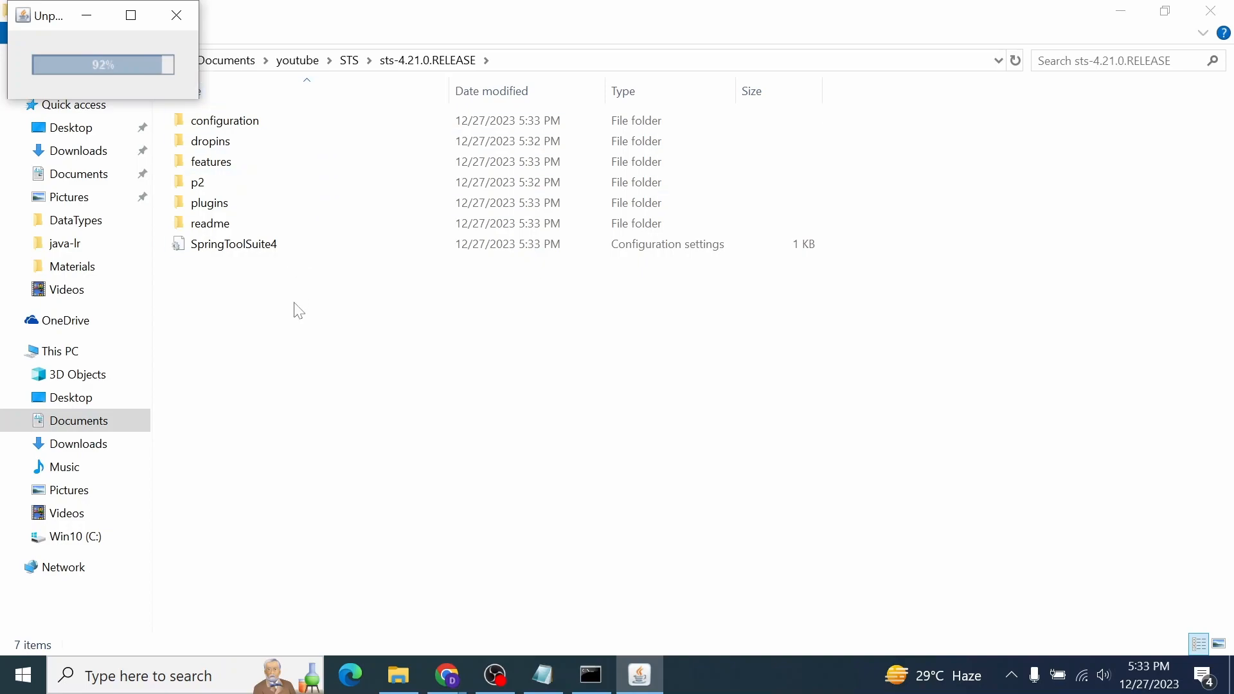
right_click(298, 416)
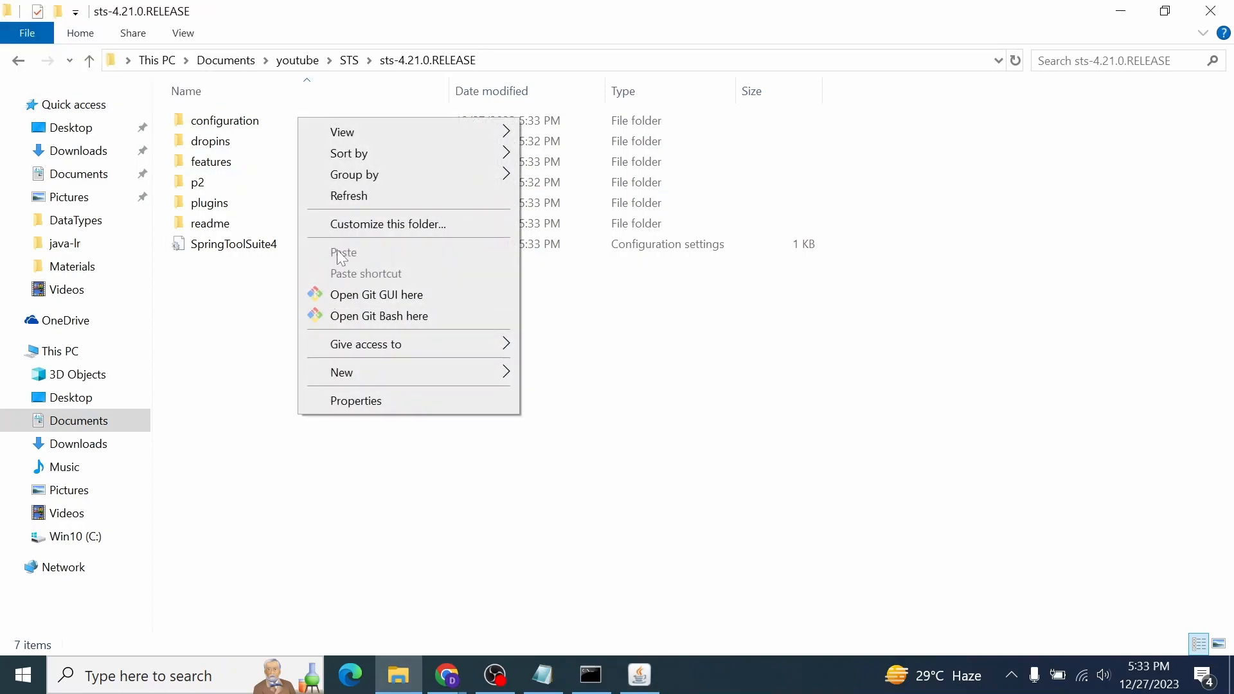
left_click(250, 415)
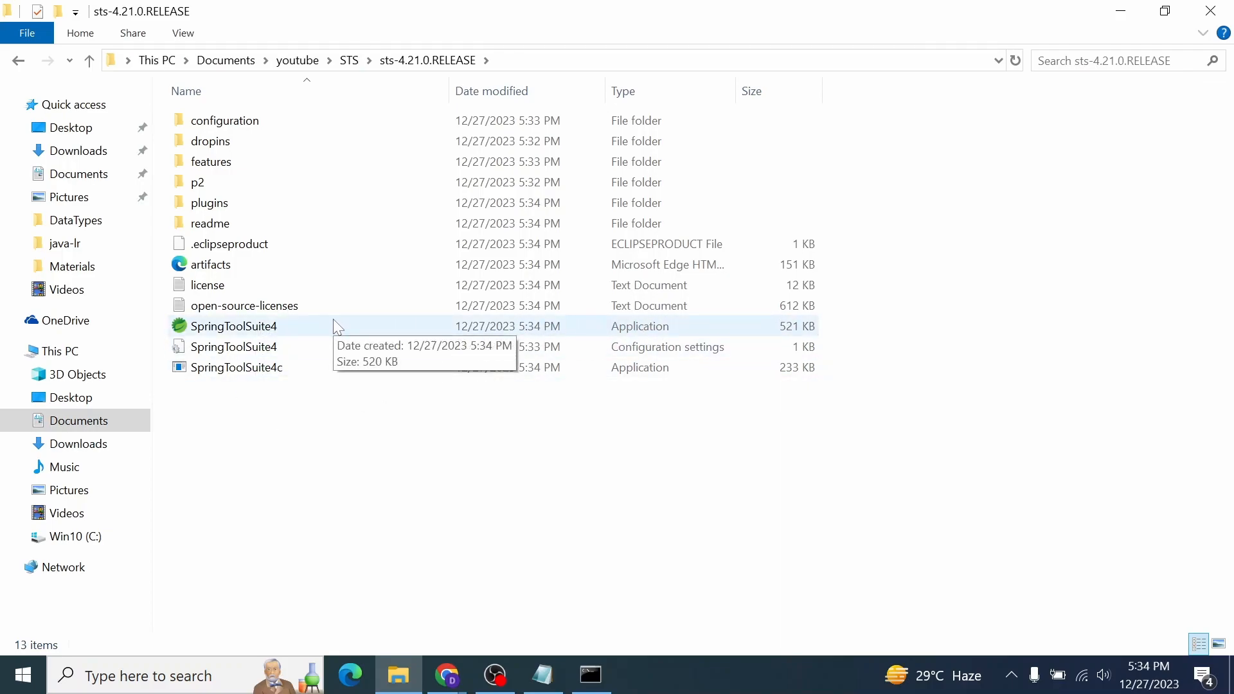
- Start the SpringToolSuite4 application from the extracted folder and pin it to the taskbar
left_click(508, 326)
double_click(506, 326)
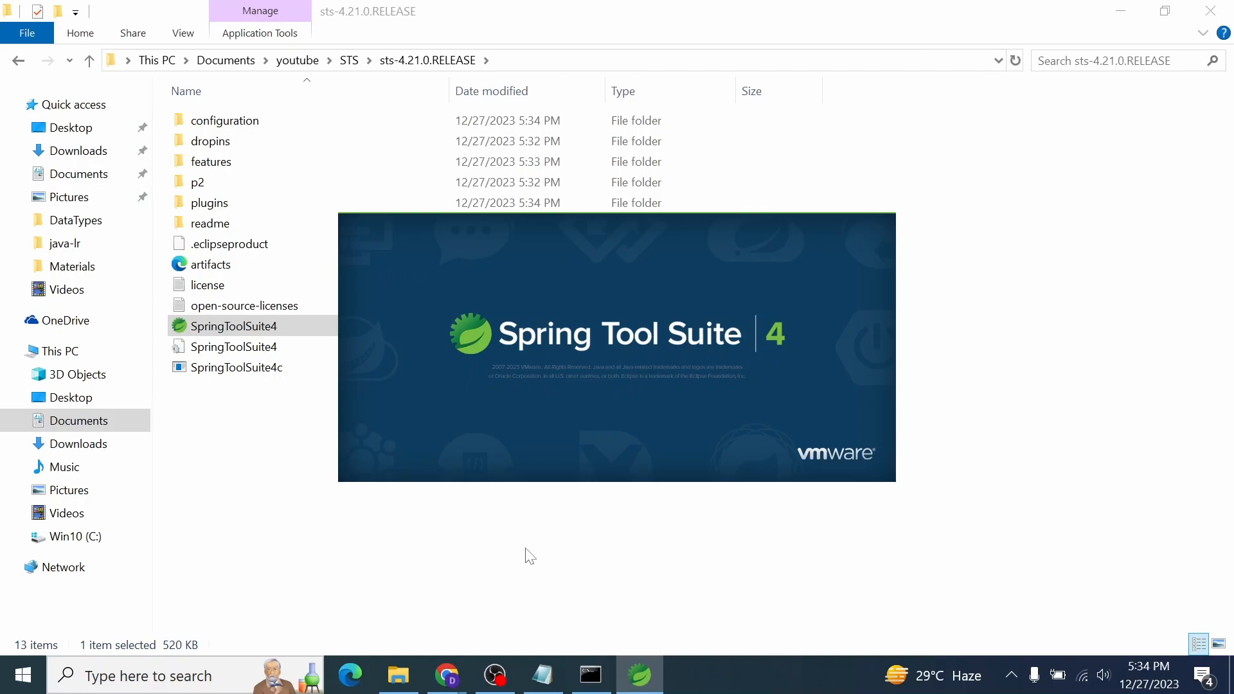
right_click(636, 686)
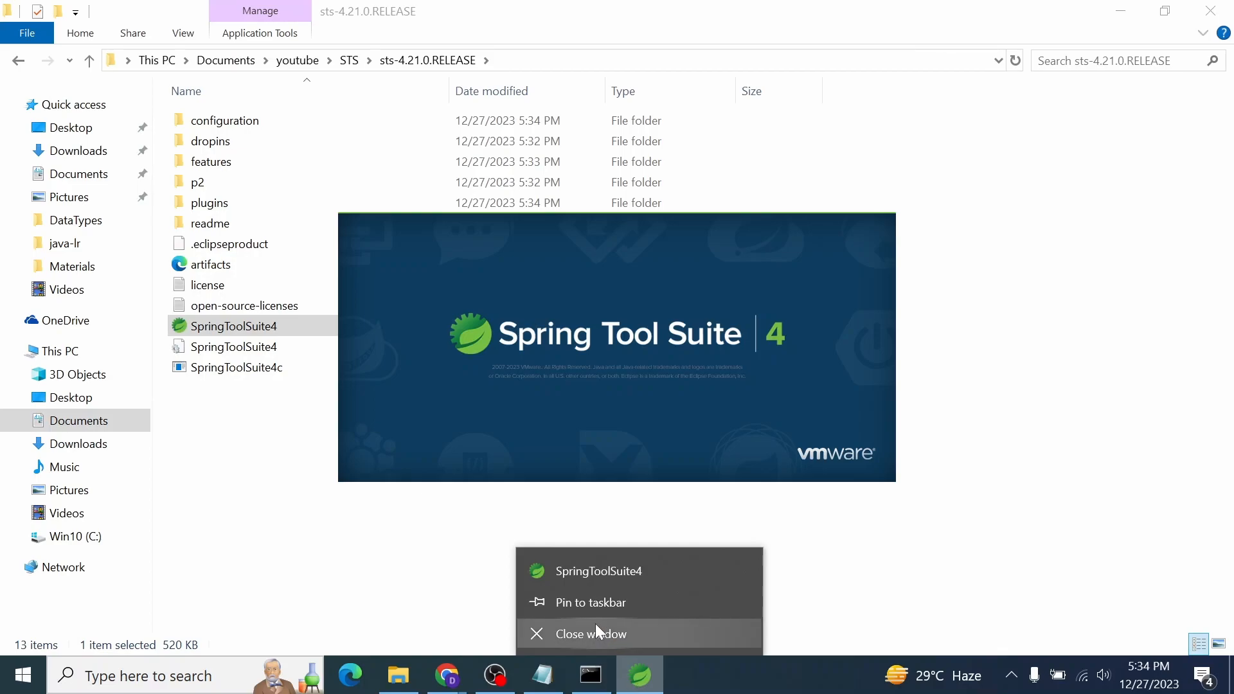
left_click(574, 603)
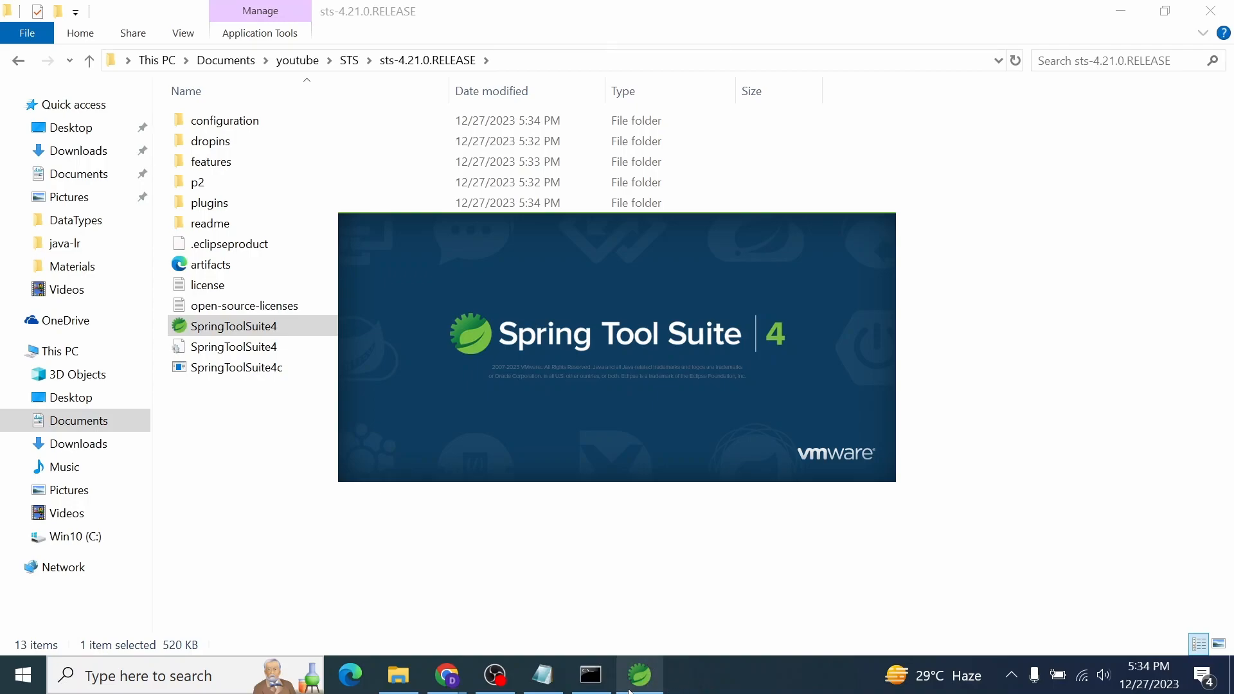
mouse_move(643, 687)
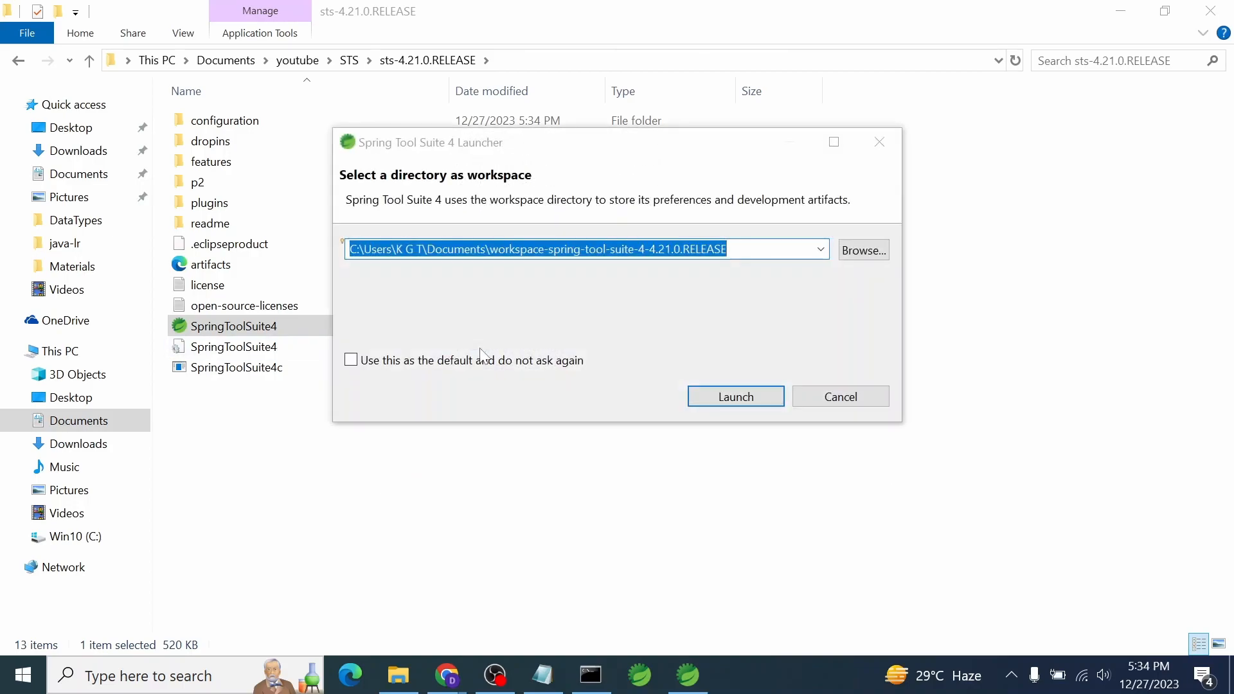
- Launch Spring Tool Suite 4 with the suggested workspace-spring-tool-suite-4-4.21.0.RELEASE directory
left_click(725, 384)
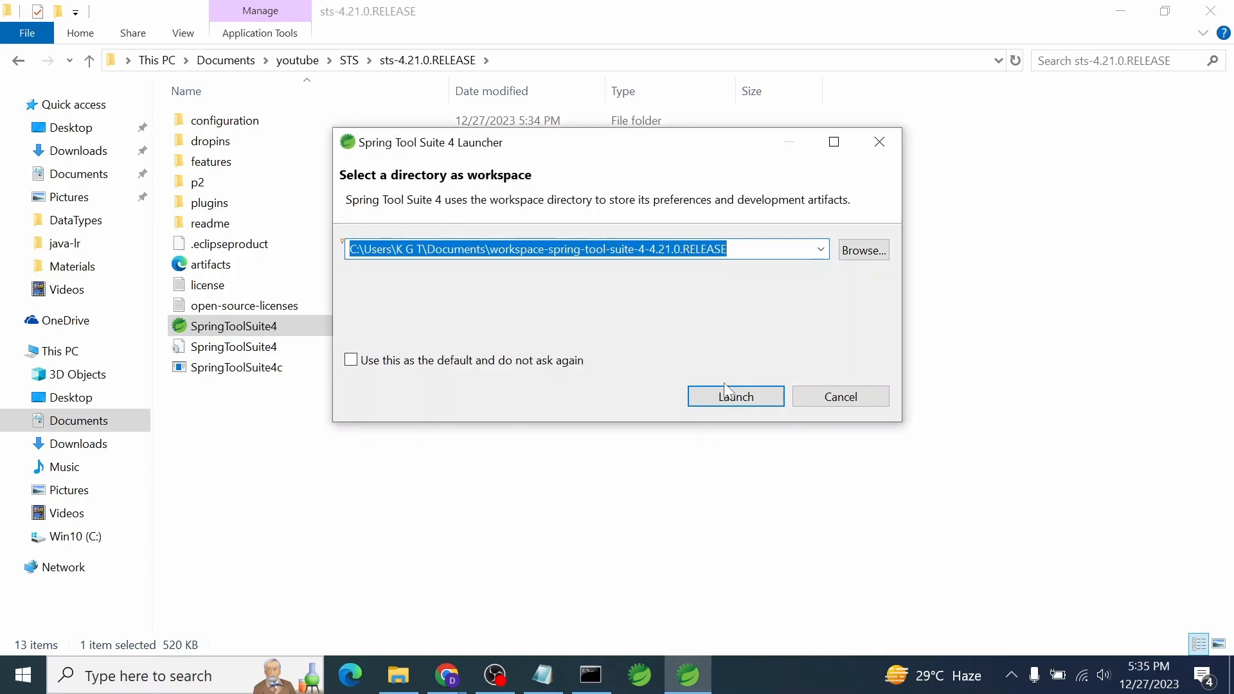
left_click(726, 394)
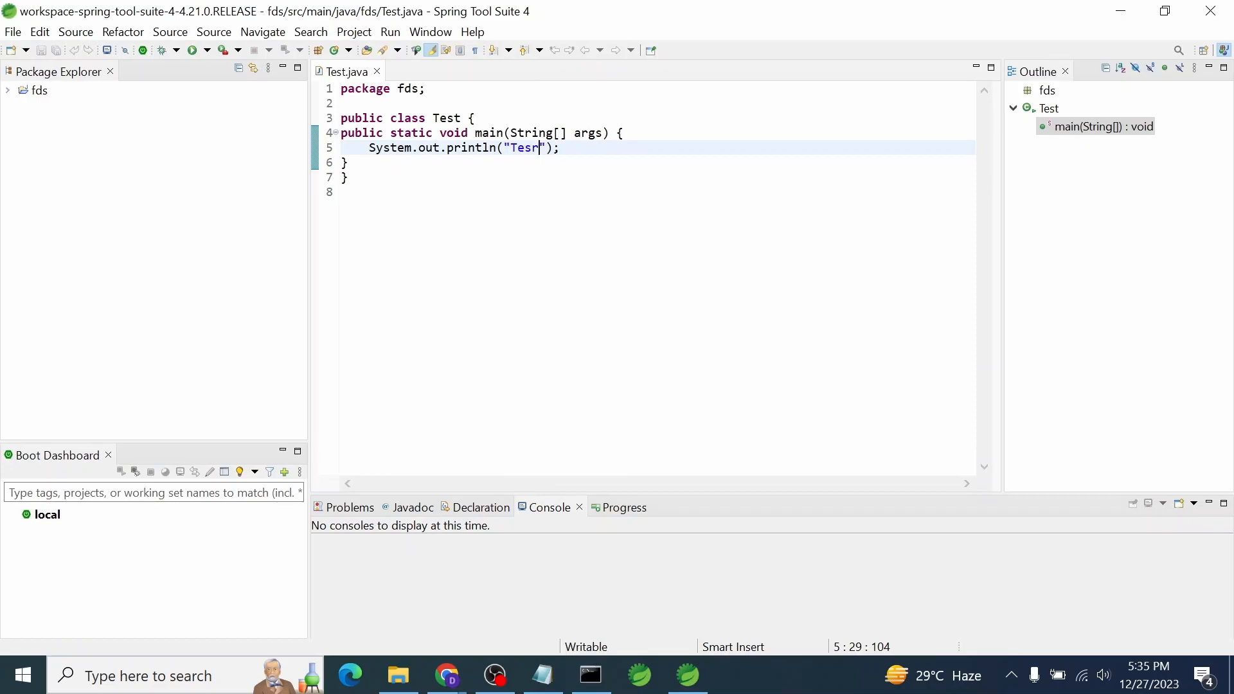
- Delete the fds project from the workspace together with its contents on disk
left_click(342, 192)
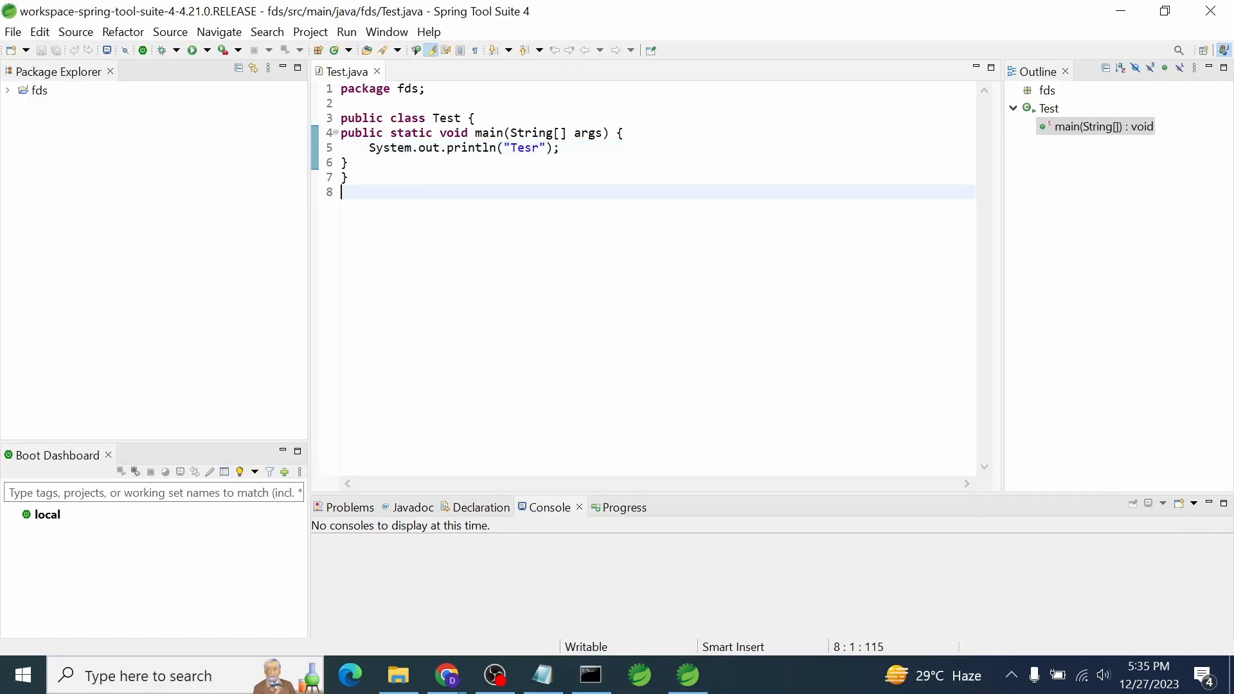
left_click(34, 90)
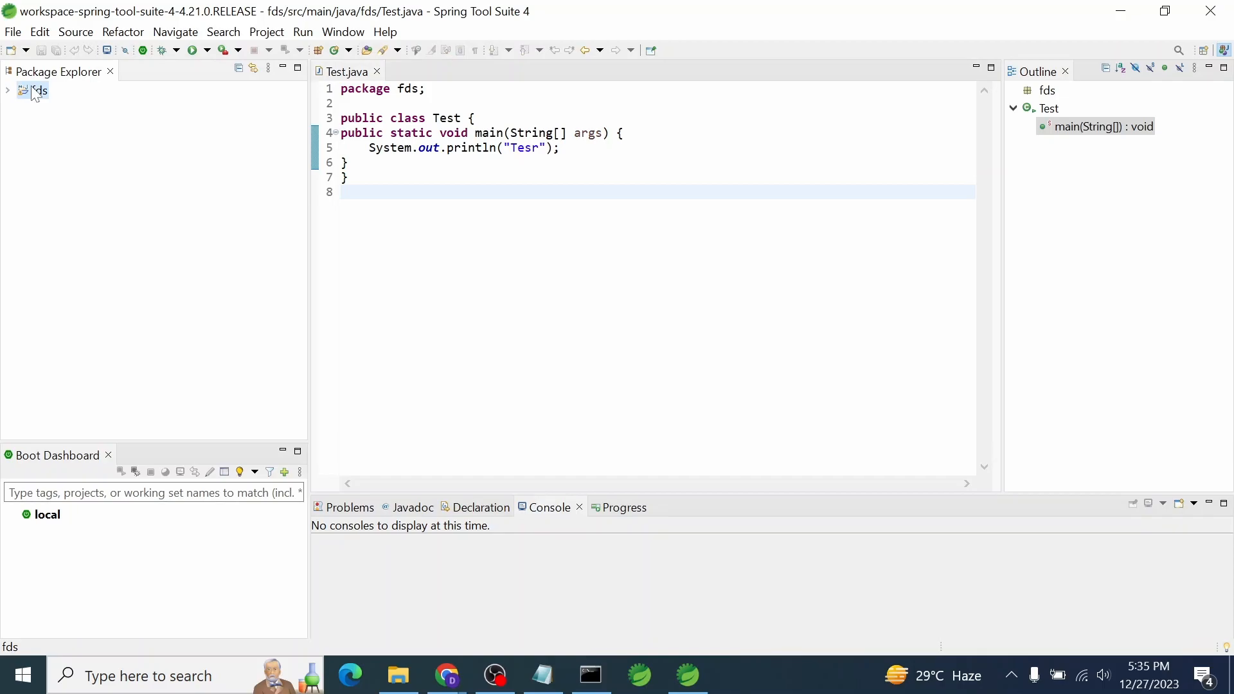
right_click(34, 91)
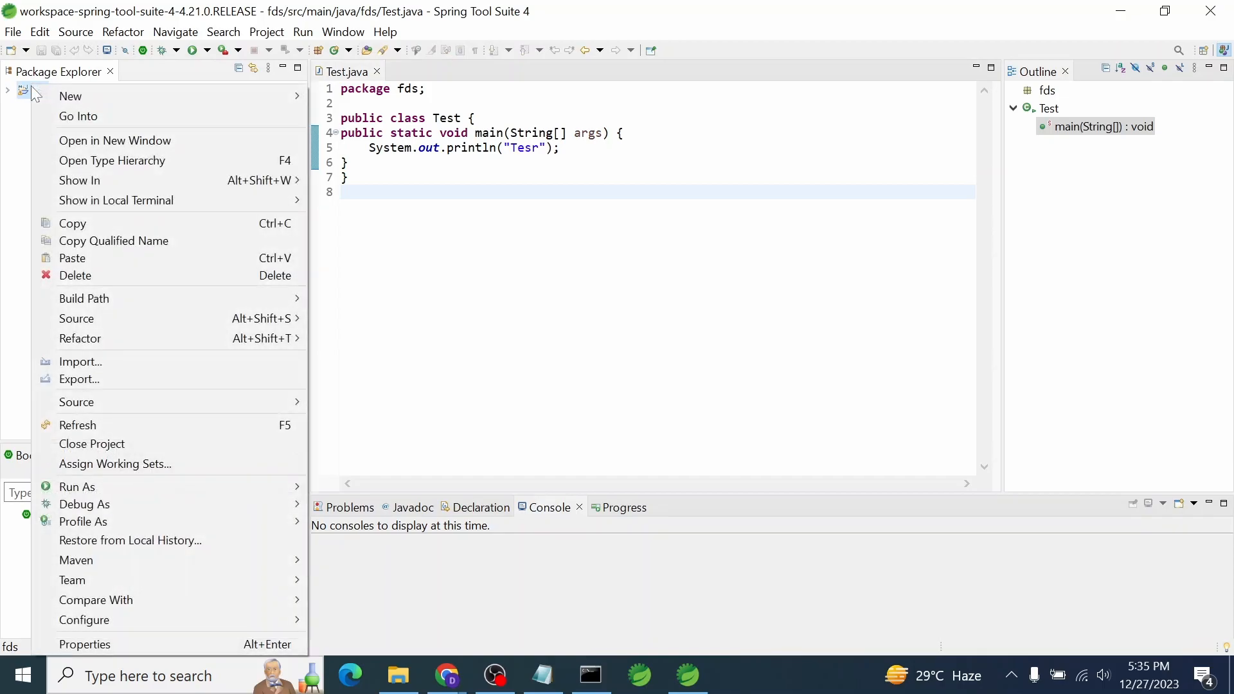
left_click(86, 275)
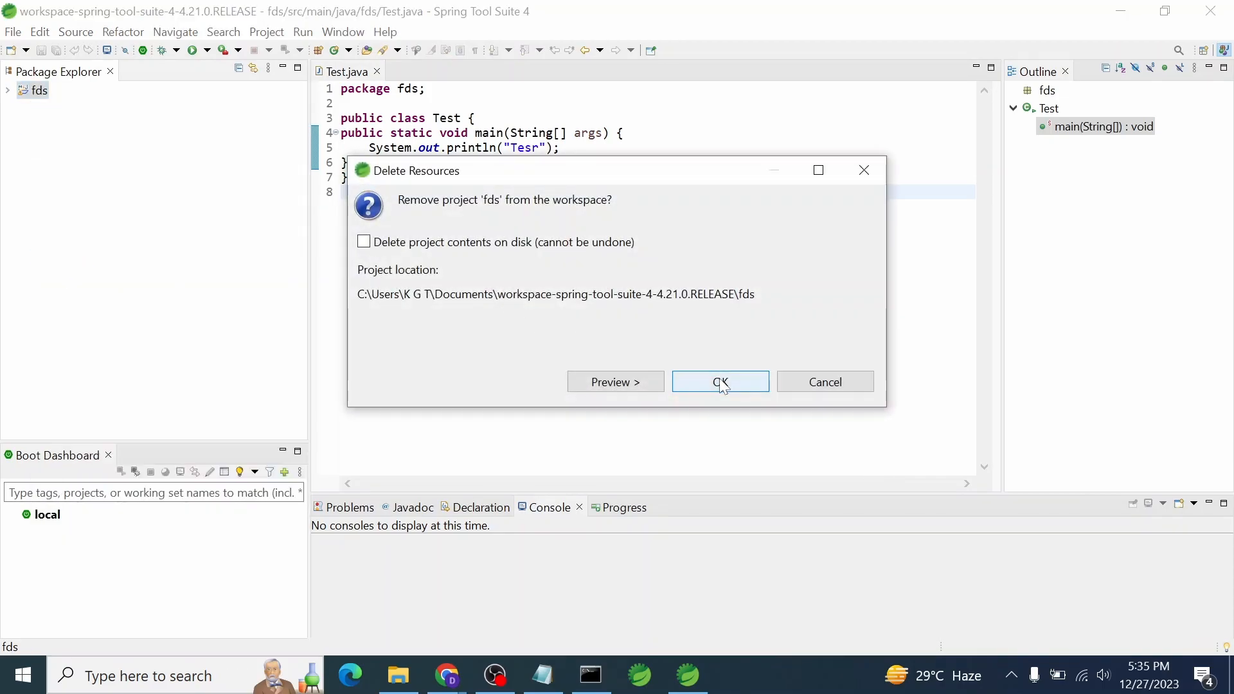
left_click(607, 245)
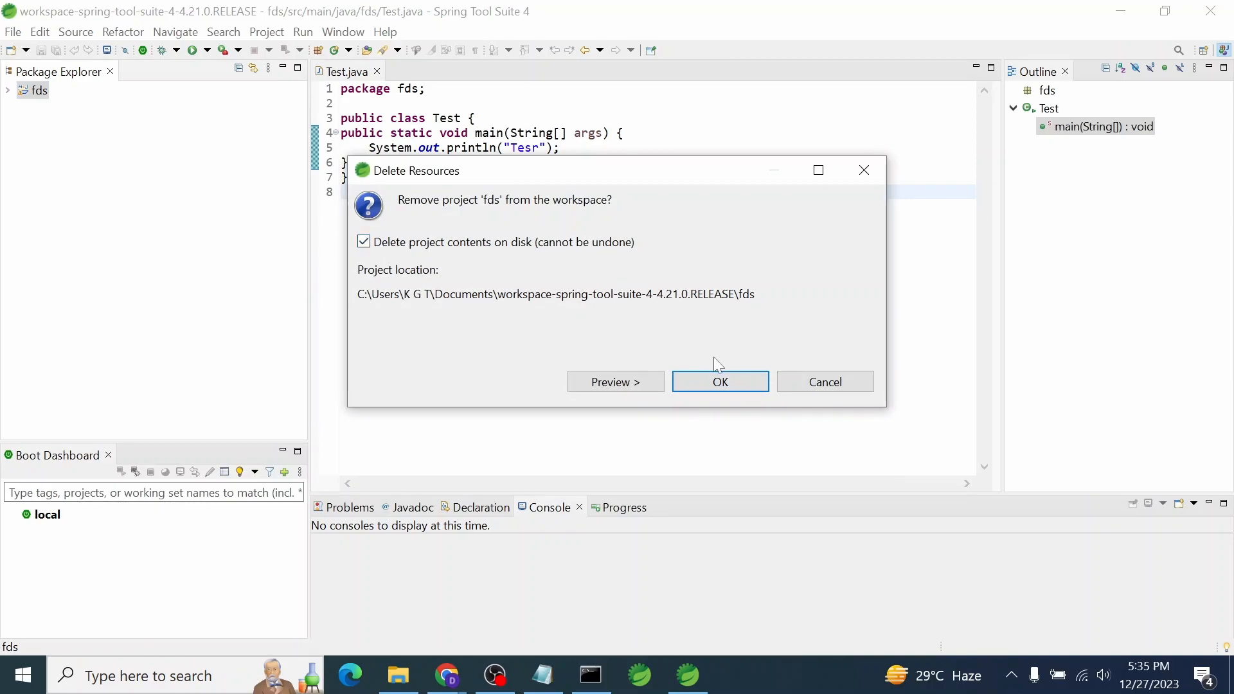
left_click(722, 382)
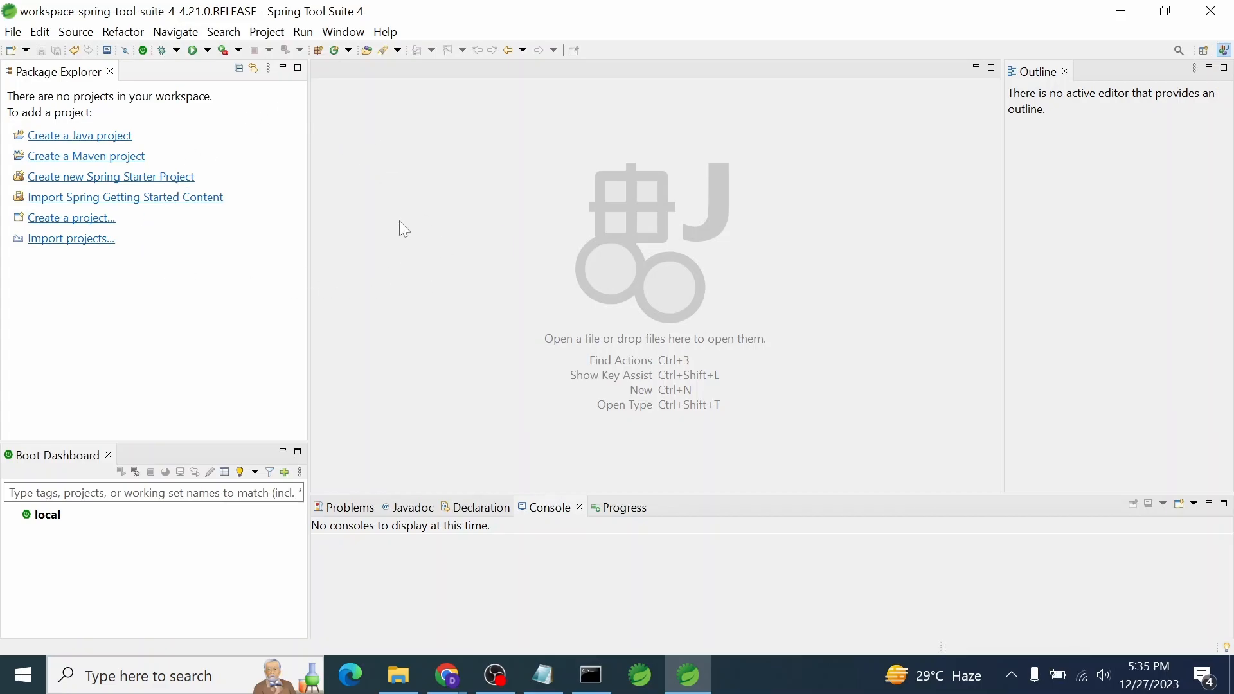
- Start a new Java project named Testing with JavaSE-1.8 as its execution environment JRE
left_click(13, 32)
mouse_move(40, 32)
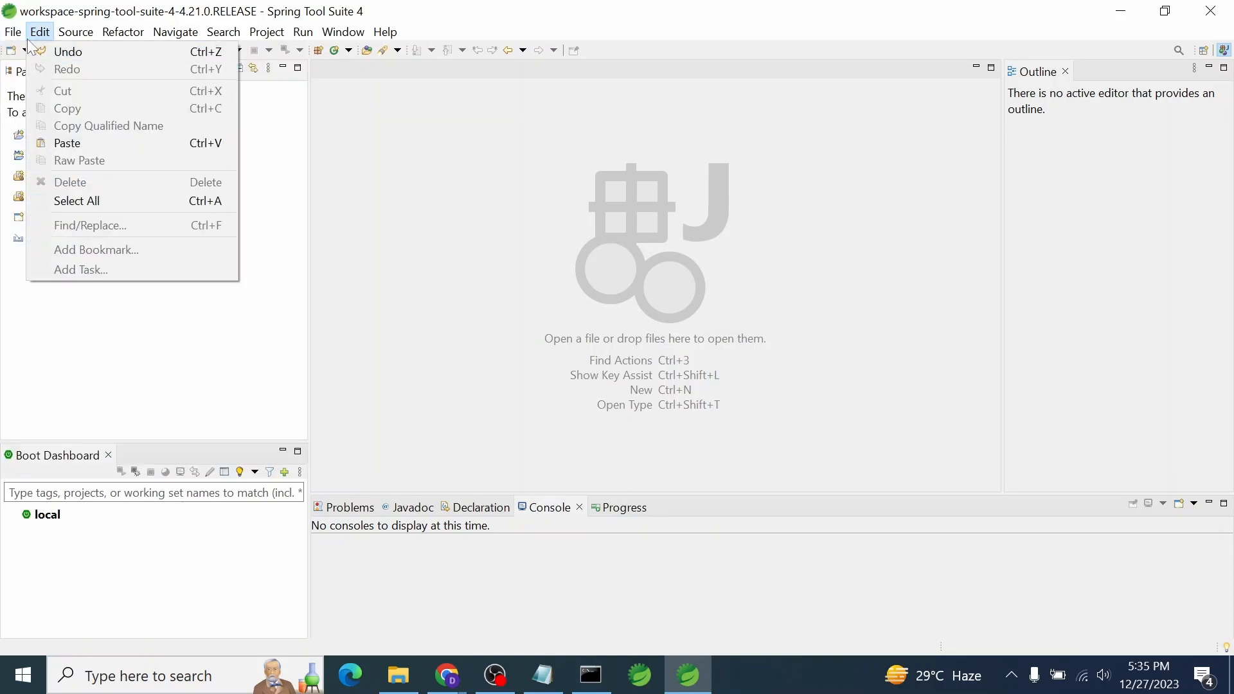
mouse_move(35, 61)
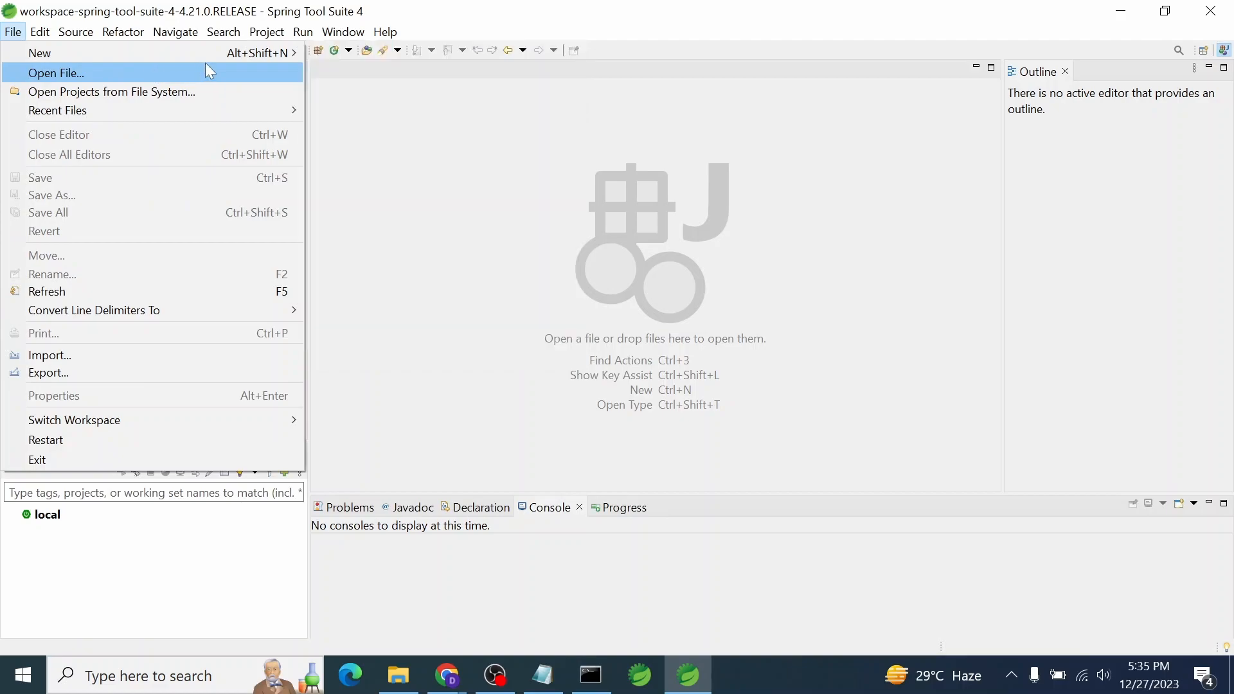
left_click(319, 51)
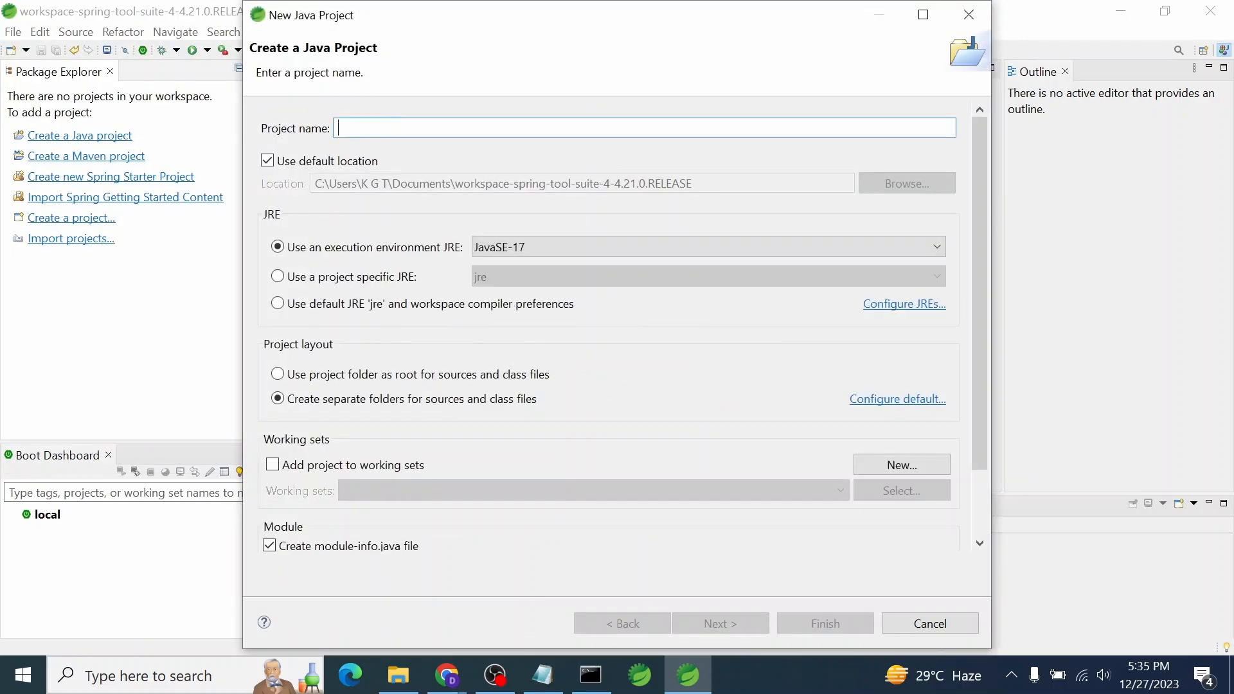
type("Testing")
left_click(486, 247)
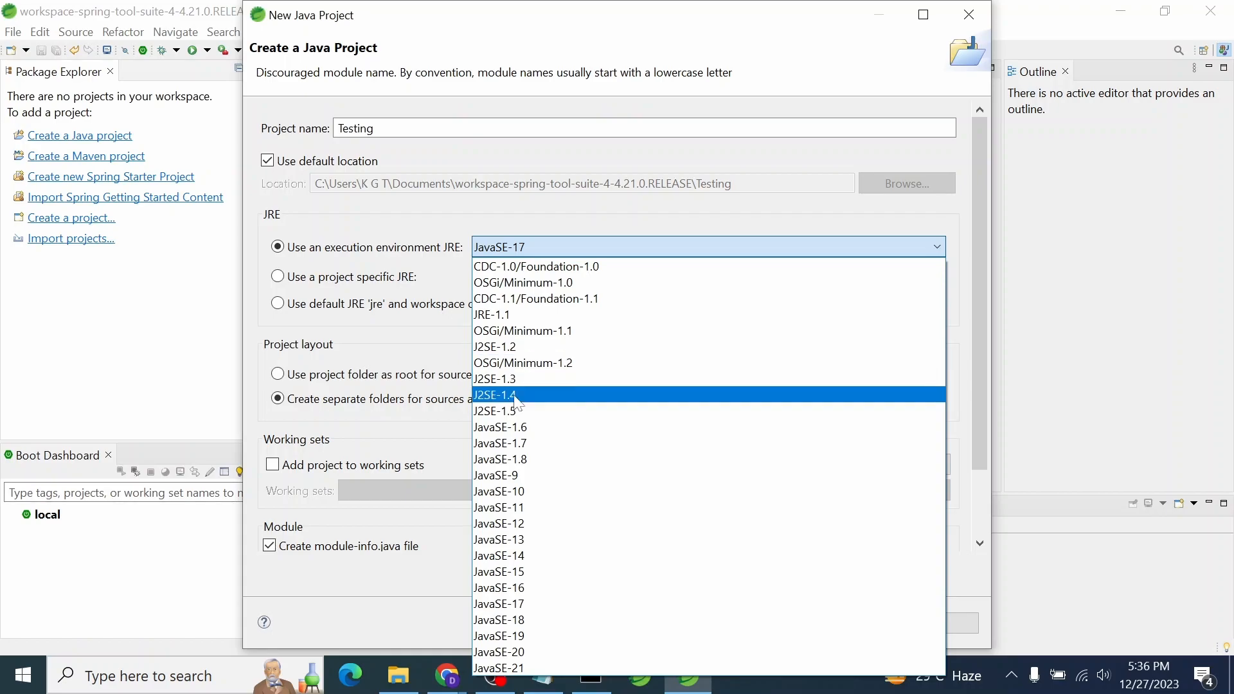
left_click(508, 459)
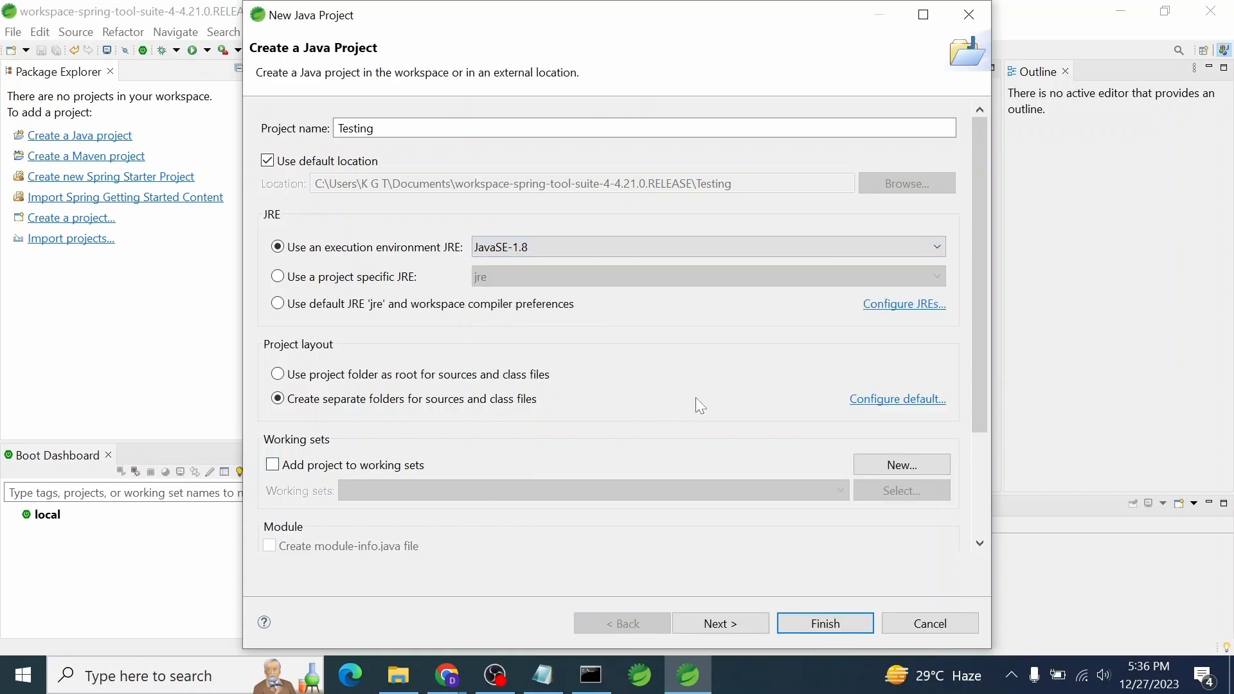
- Make jdk-1.8 the default installed JRE and apply the preference
left_click(921, 305)
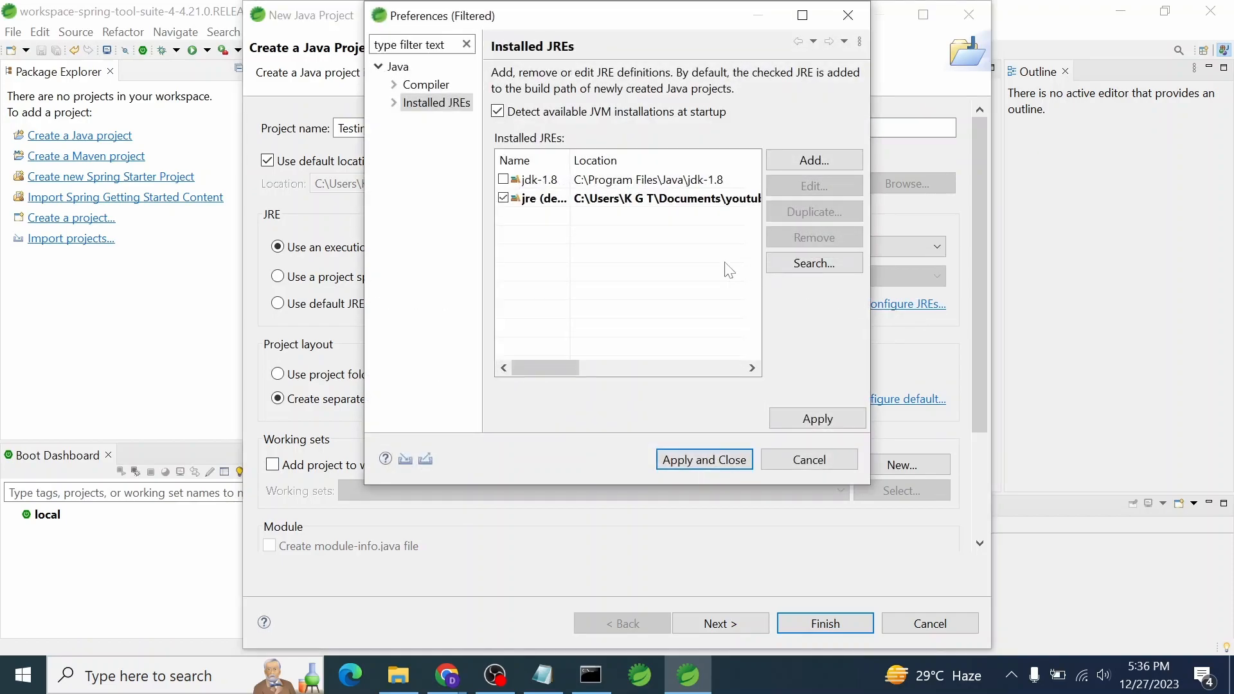
left_click(520, 182)
left_click(504, 179)
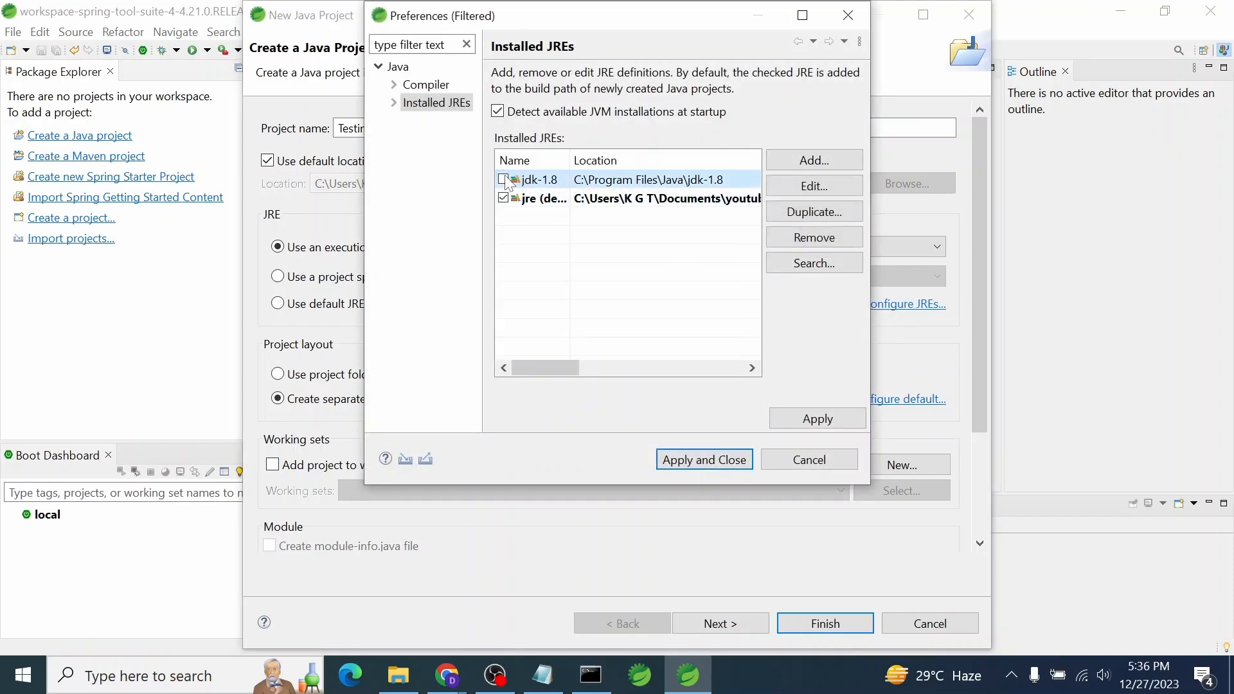
left_click(693, 472)
- Review the remaining project options and Java build settings, and finish creating the Testing project with the defaults
scroll(689, 469, "down", 3)
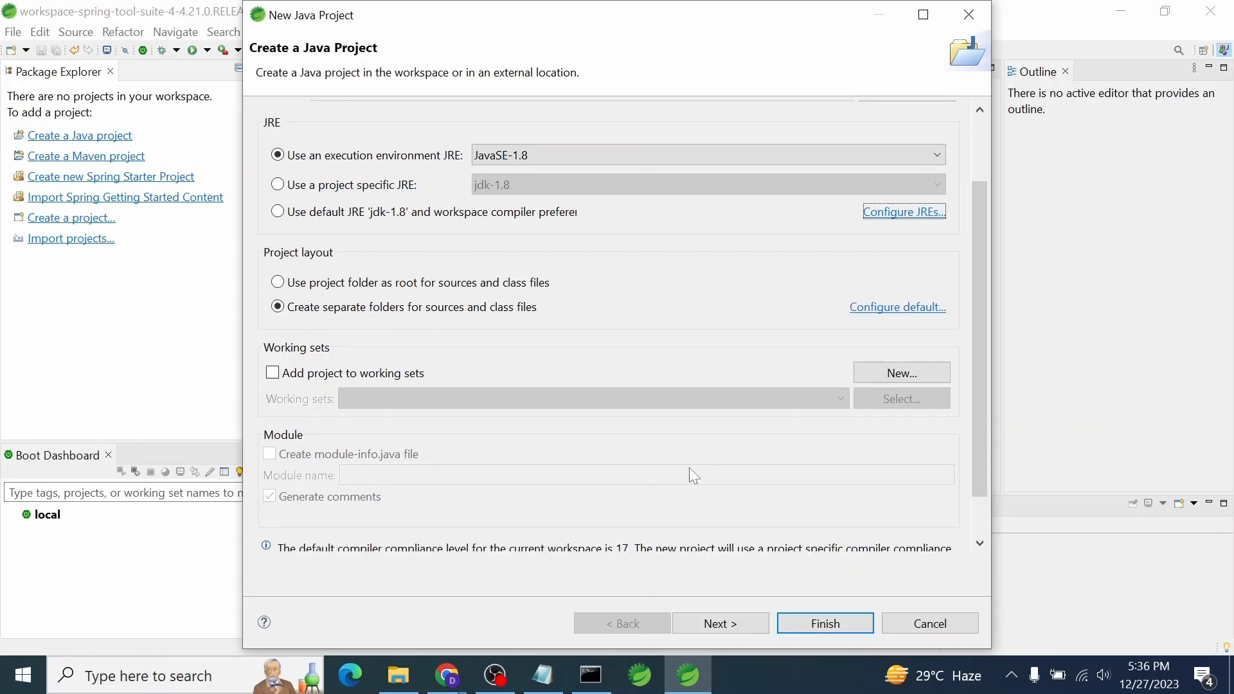
scroll(689, 468, "down", 2)
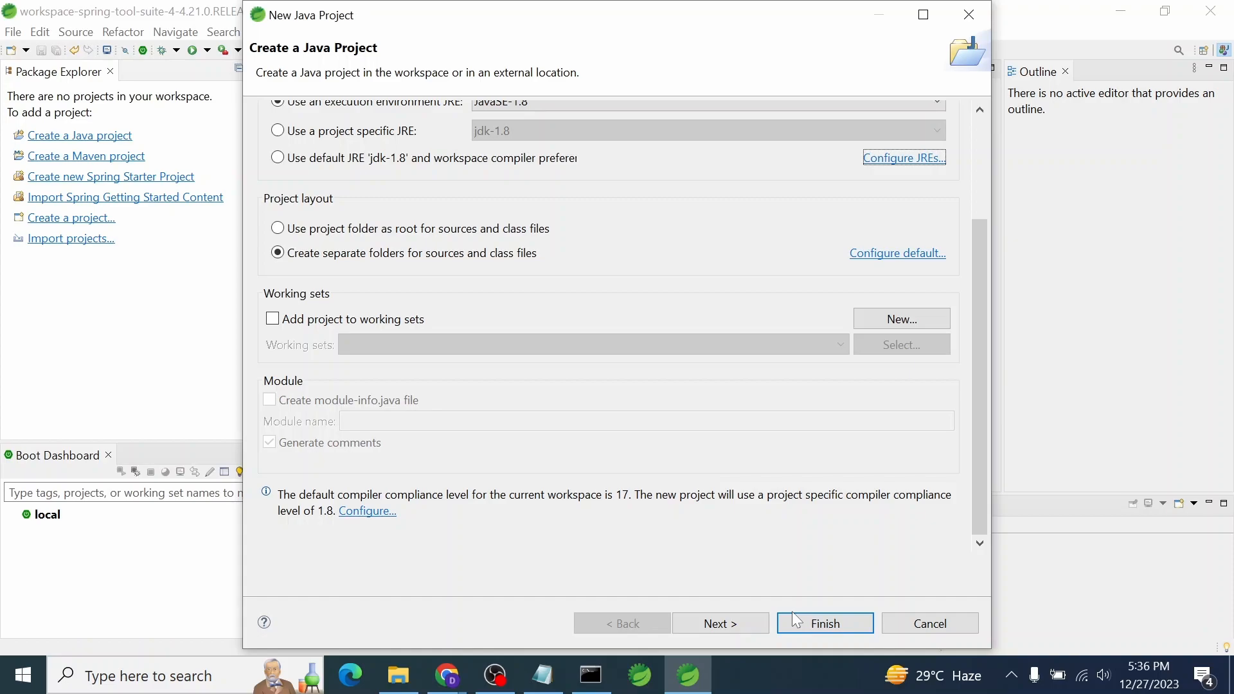
left_click(695, 630)
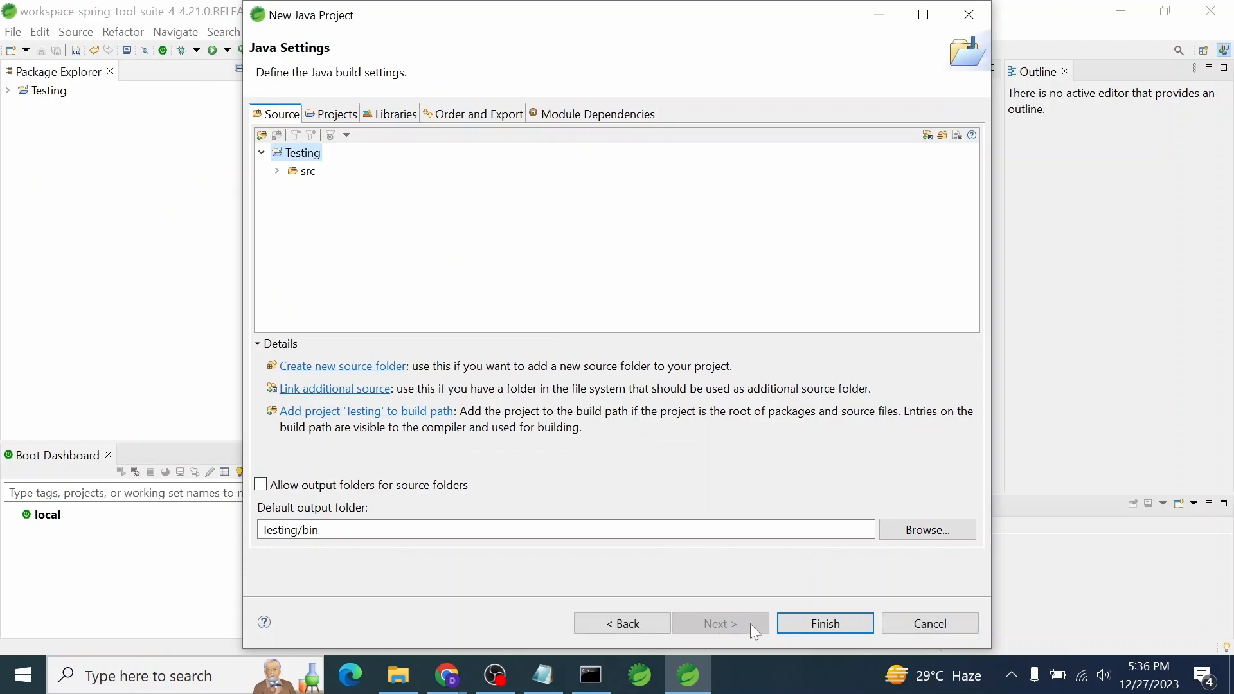
left_click(806, 625)
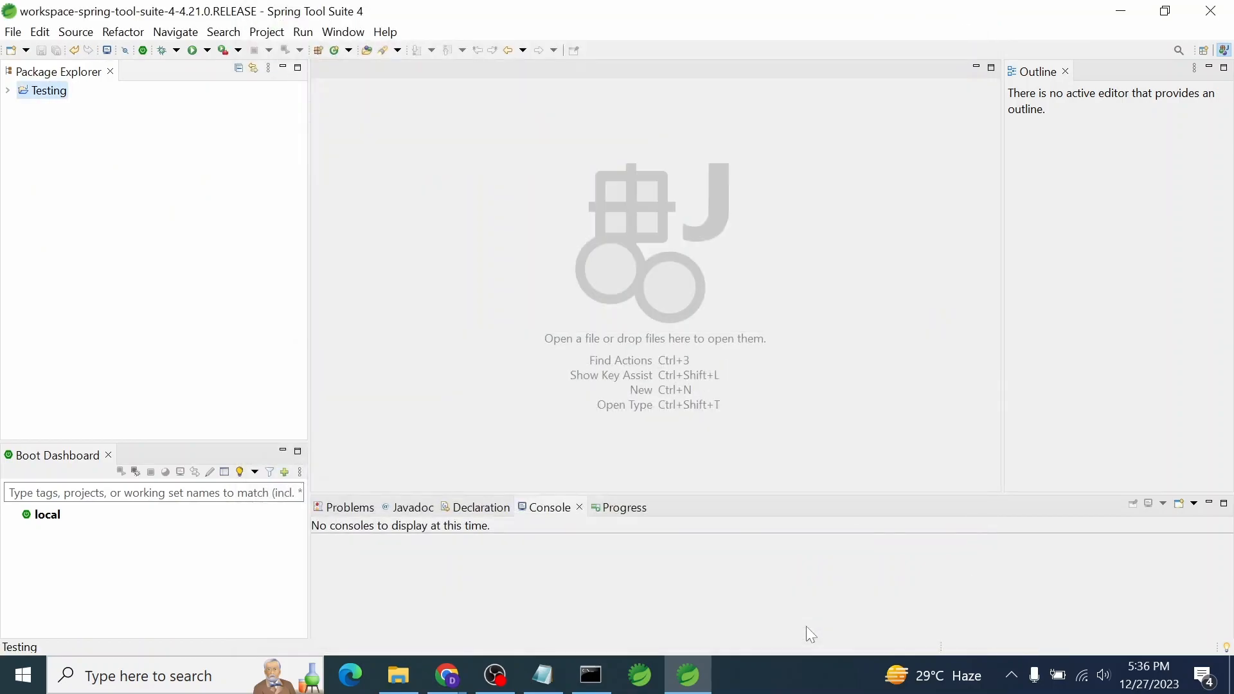
- Create a public class named Test in the Testing project's default package, with a public static void main stub
left_click(8, 92)
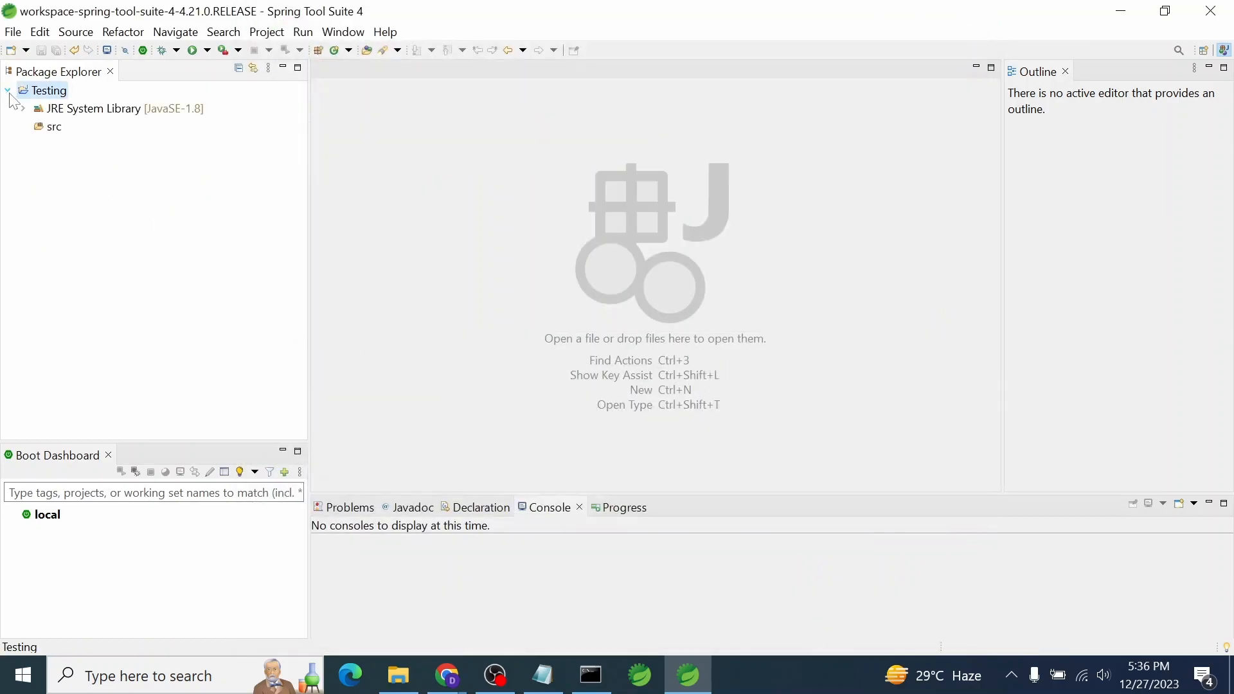
right_click(48, 93)
mouse_move(90, 95)
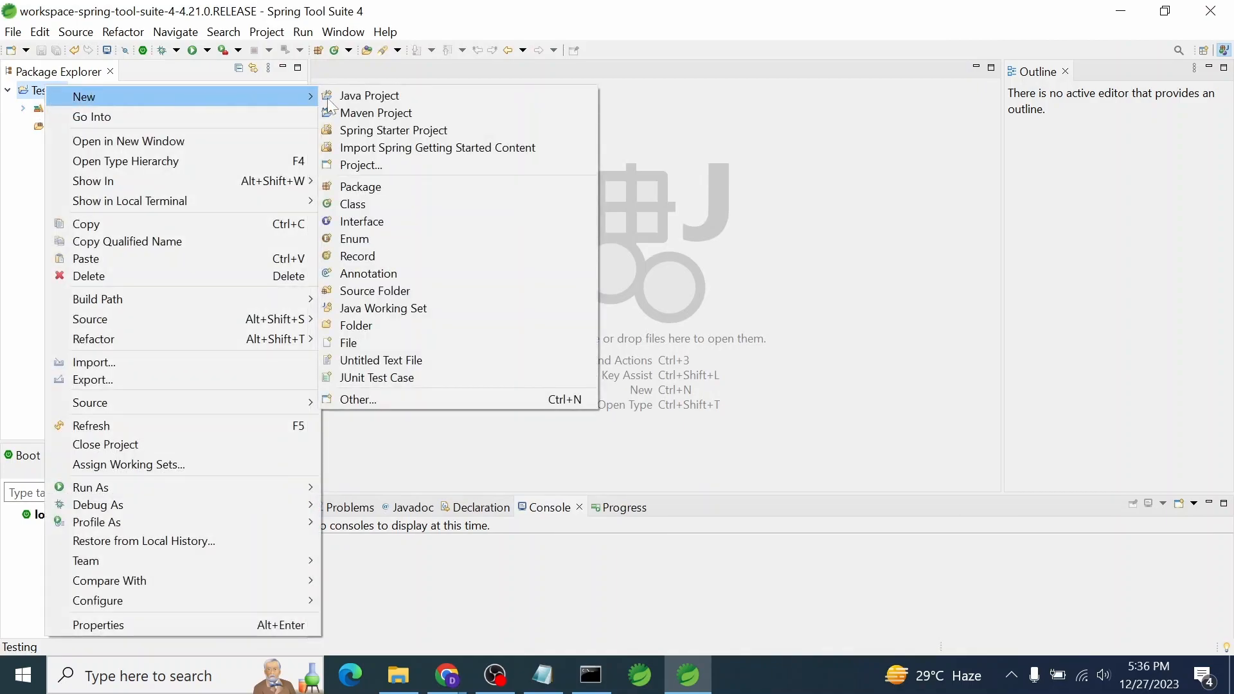
left_click(355, 203)
type("Te")
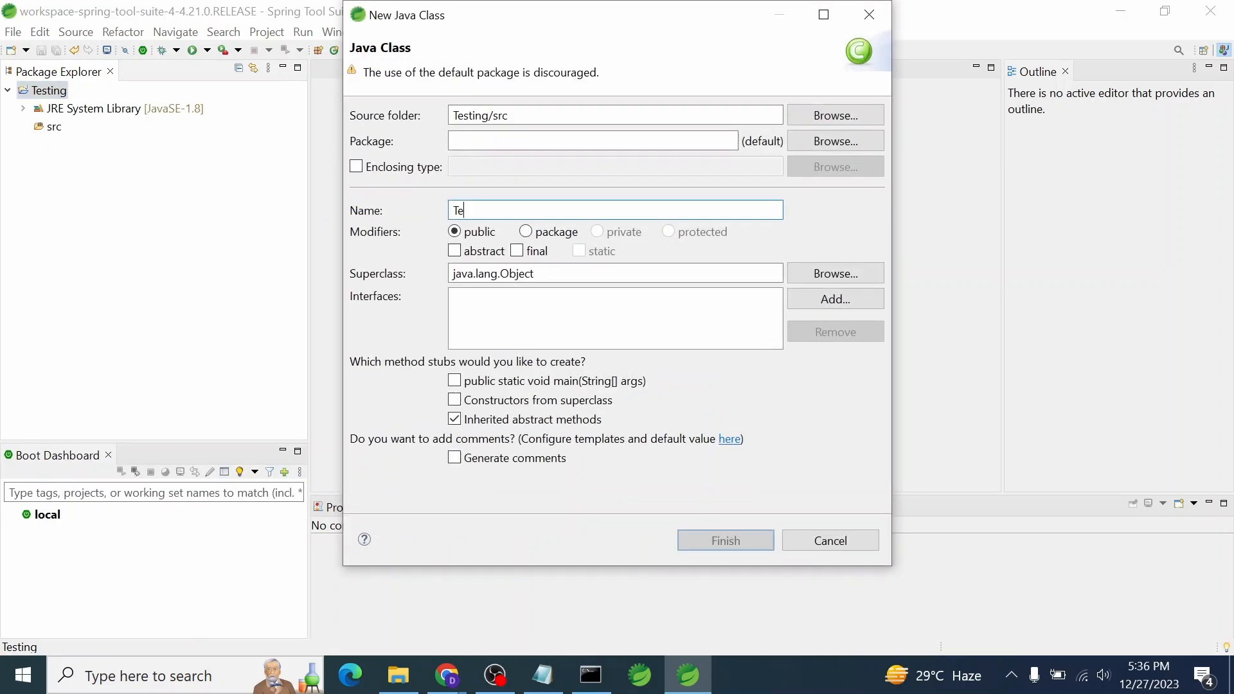
type("st")
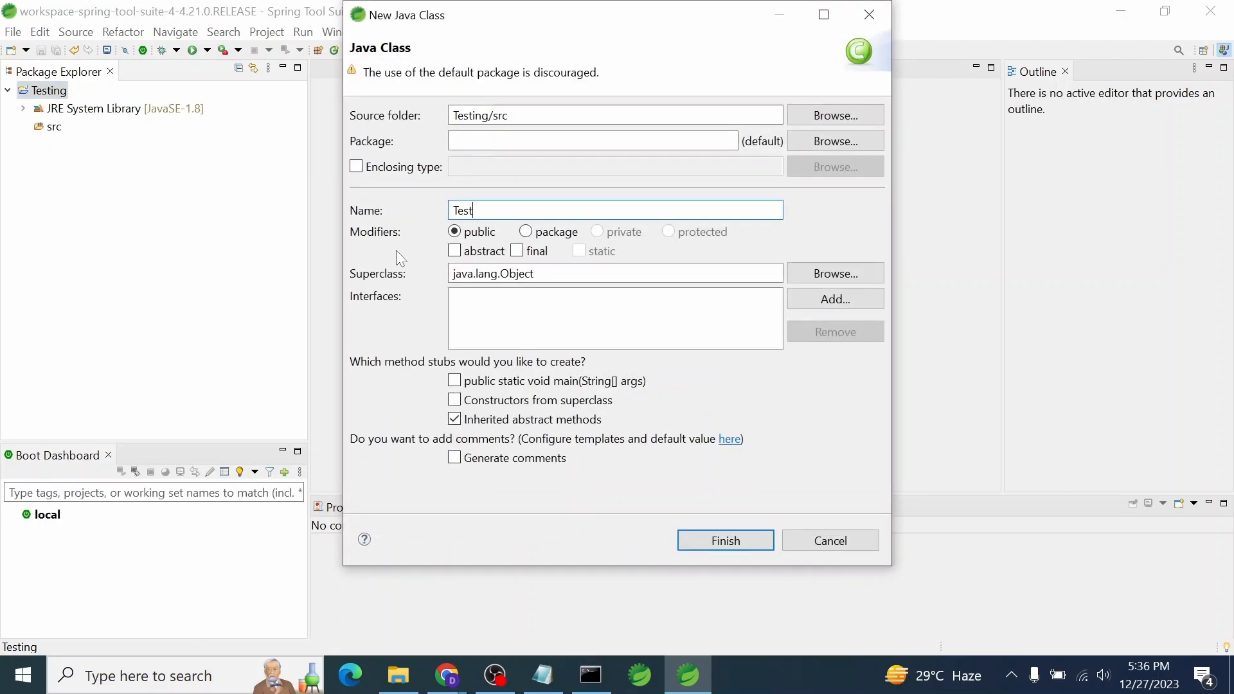
left_click(487, 386)
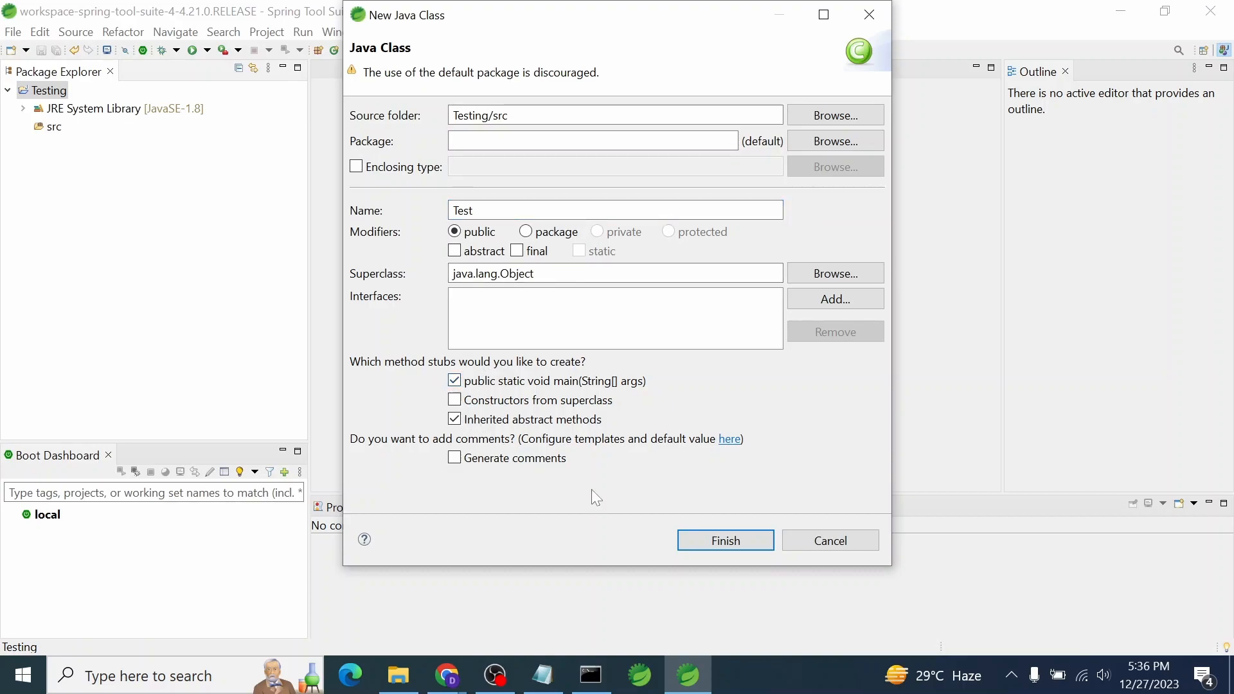
left_click(719, 543)
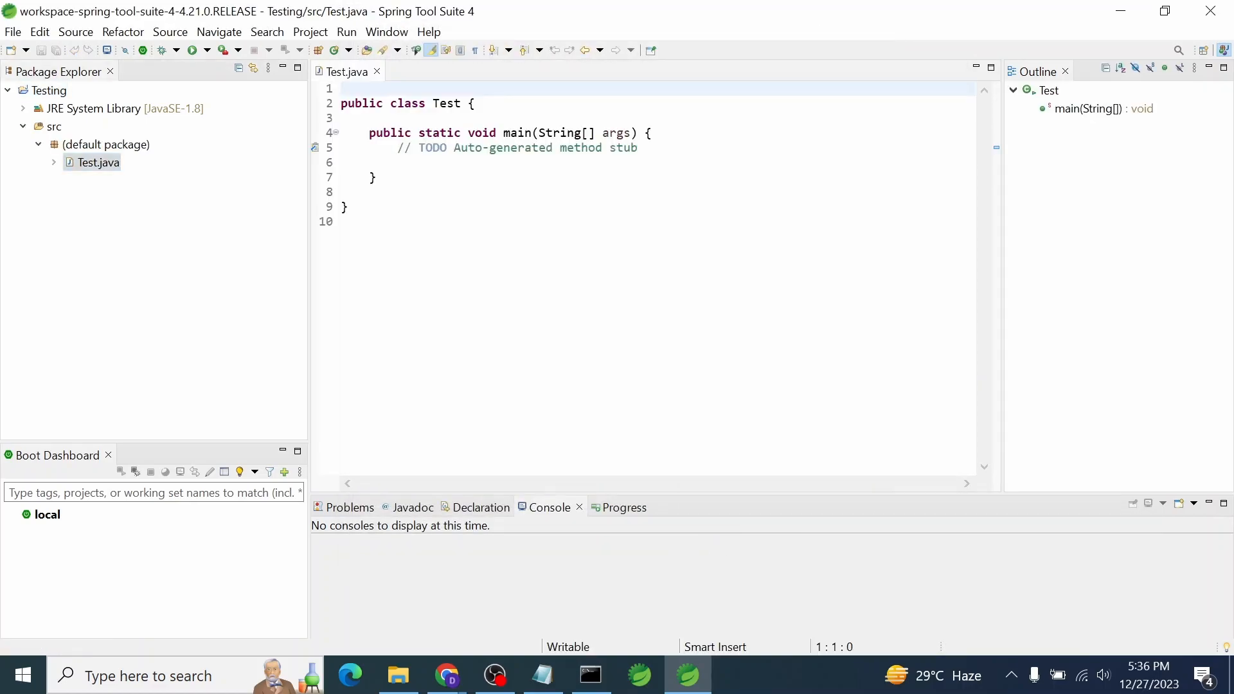
- Add System.out.println("Hi"); below the TODO comment in the main method and save Test.java
left_click(643, 147)
key("Return")
type("sysout")
key("ctrl+space")
type("\"")
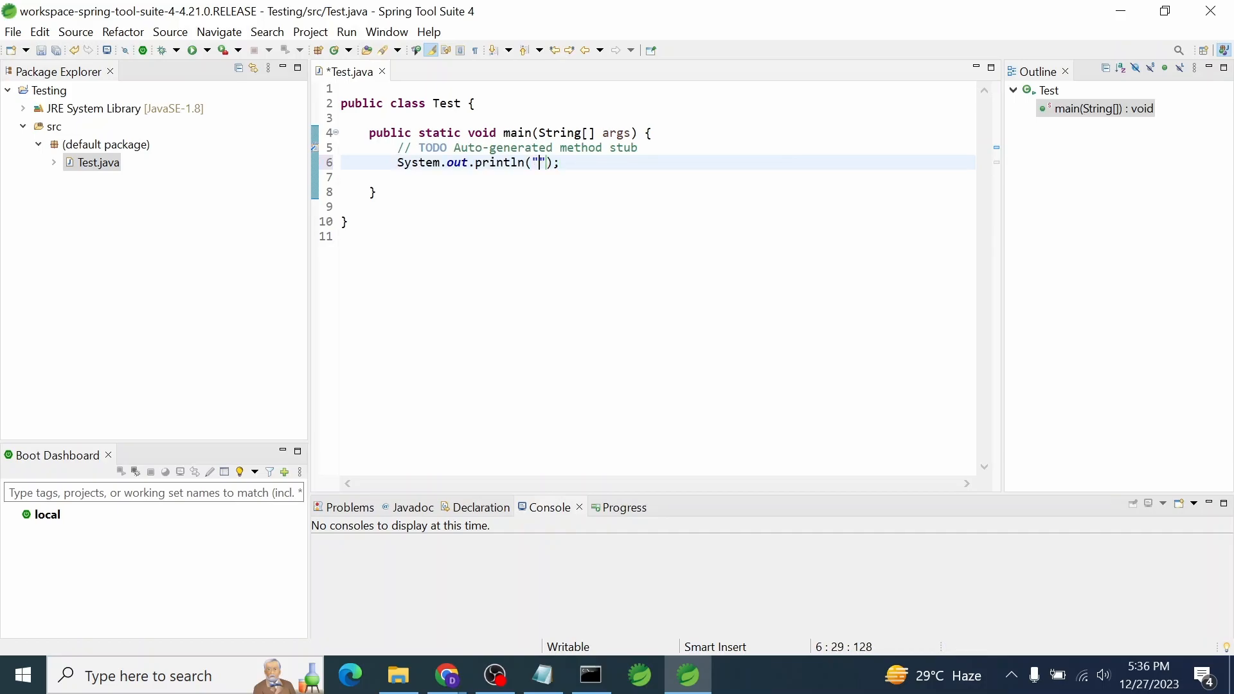
type("Hi")
key("ctrl+s")
- Run Test.java as a Java application and check its console output
right_click(771, 156)
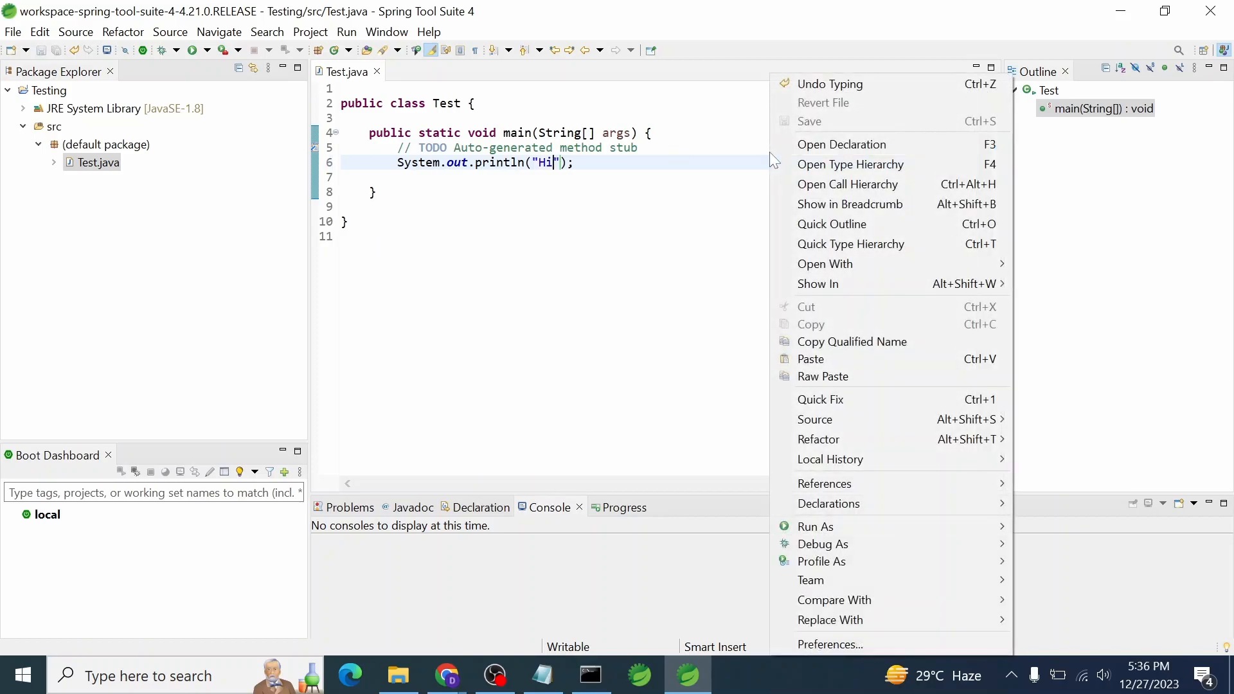
mouse_move(814, 522)
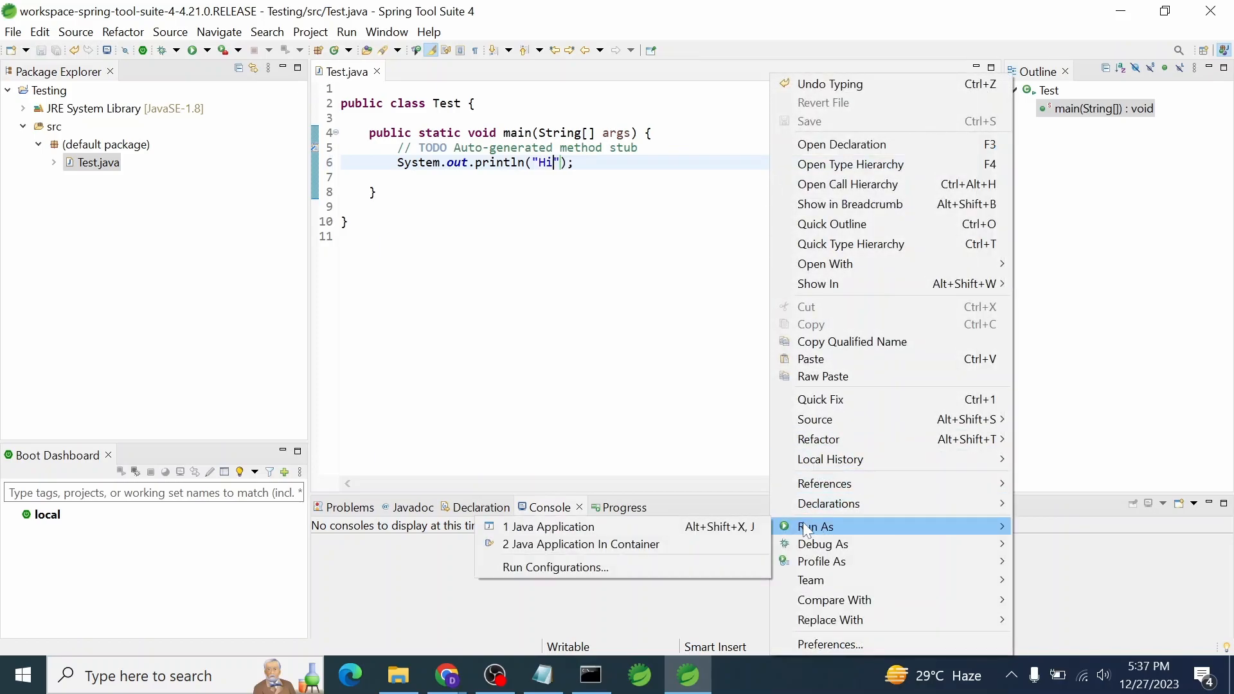
left_click(715, 528)
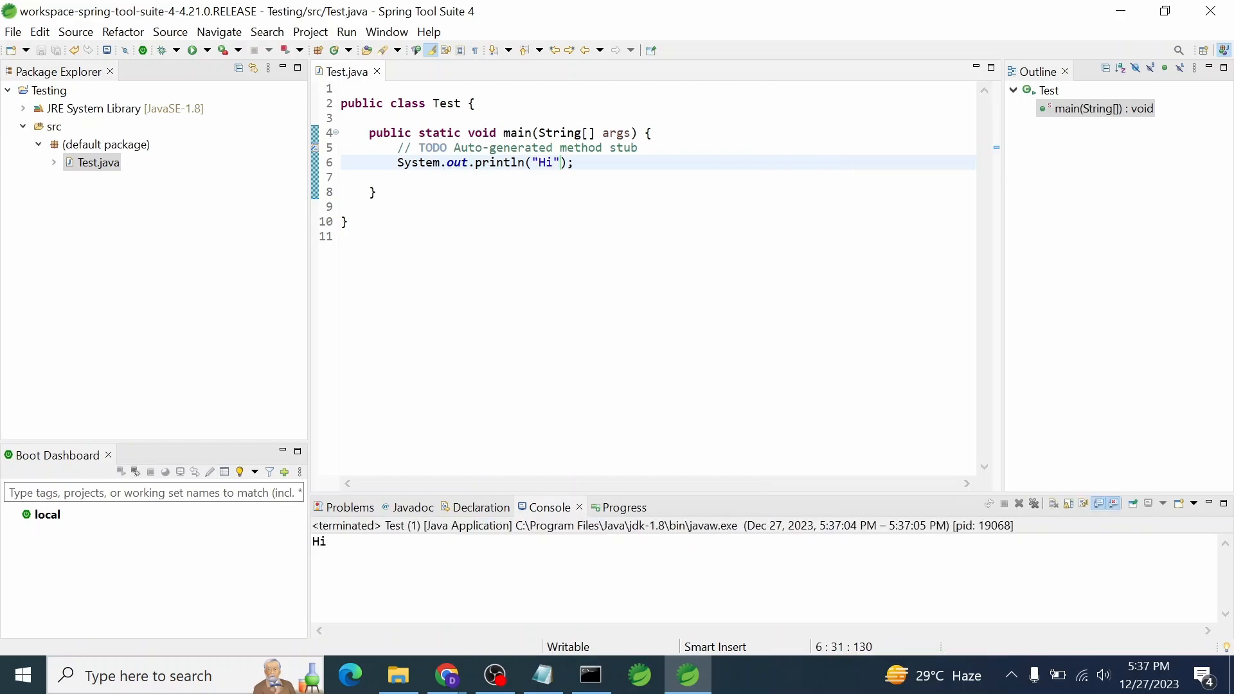
left_click_drag(334, 557, 313, 542)
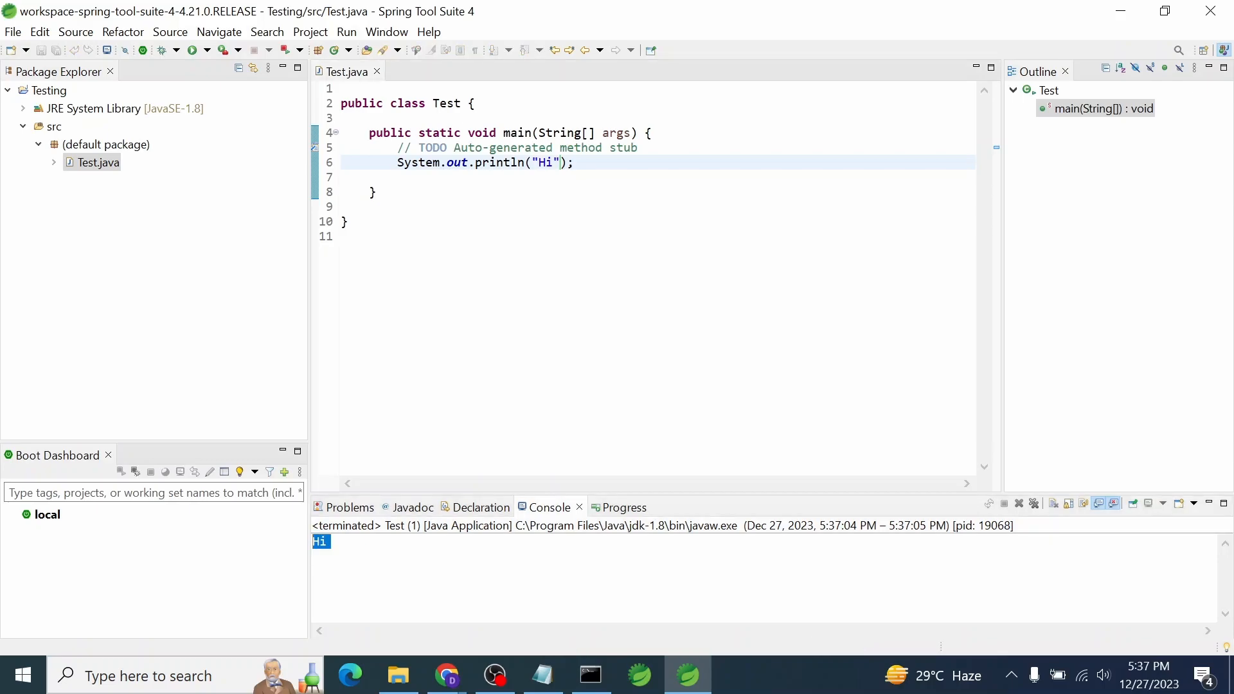
left_click(553, 162)
left_click(342, 236)
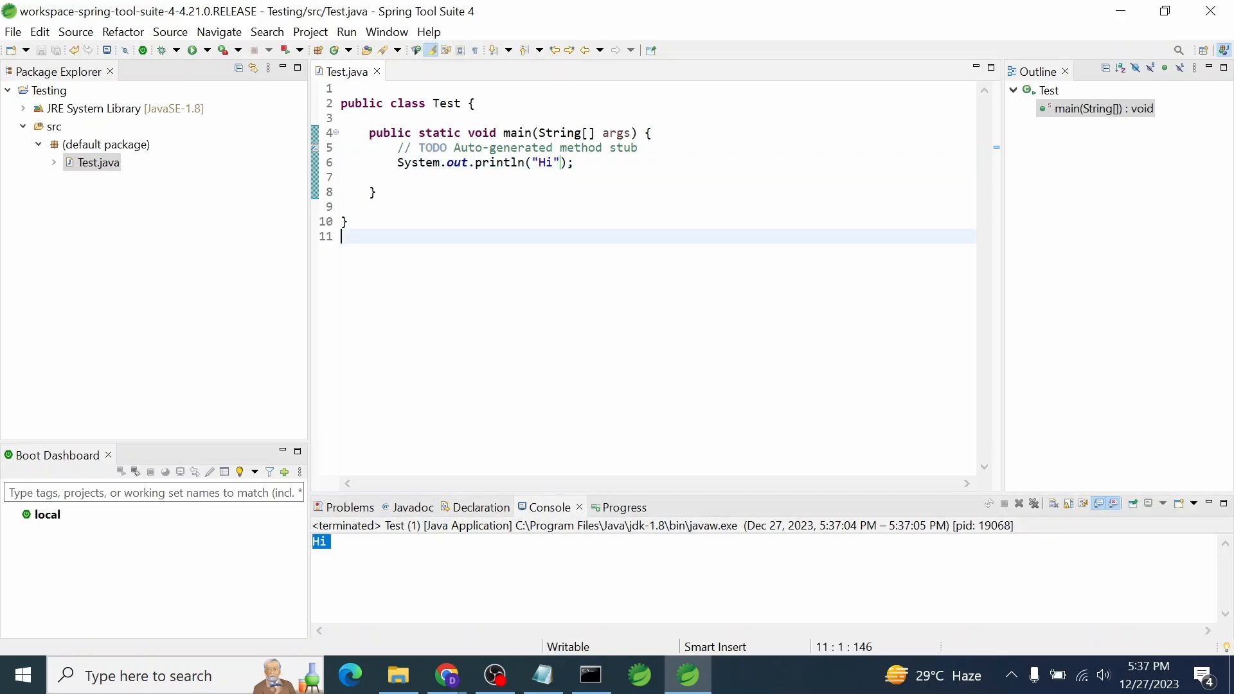